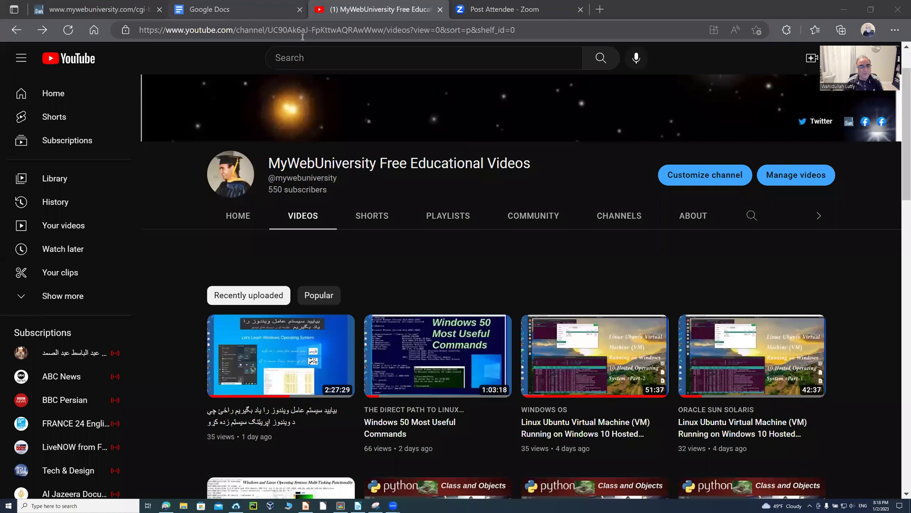
Leave the channel's Videos page and switch to the Google Docs tab
{"action": "left_click", "coordinate": [223, 9]}
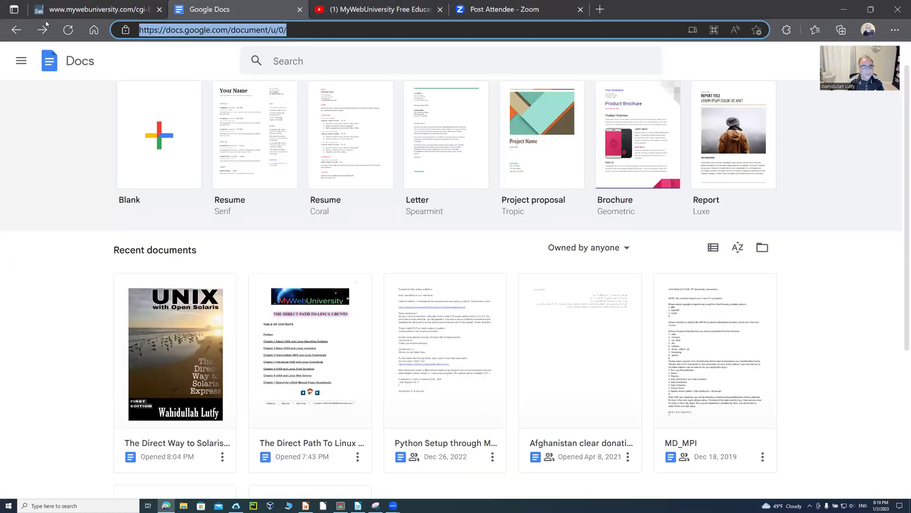
{"action": "type", "text": "g"}
{"action": "key", "text": "Return"}
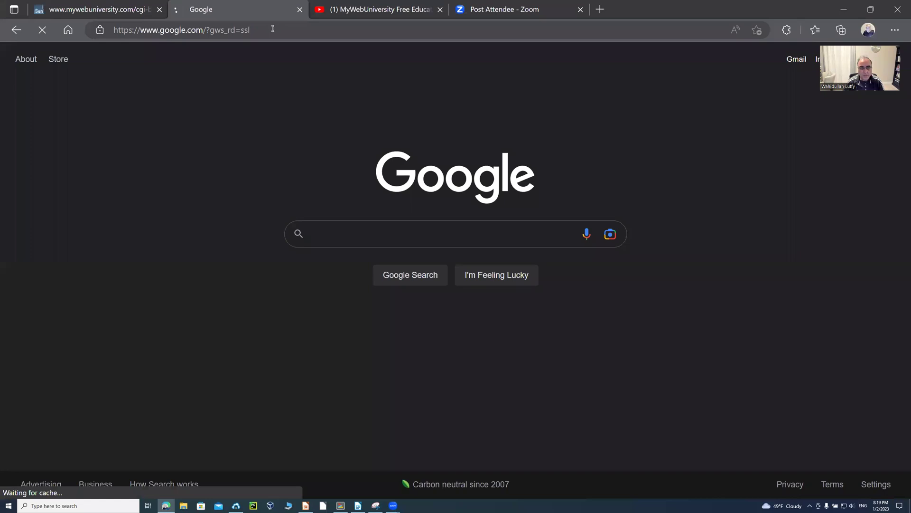
{"action": "left_click", "coordinate": [272, 30]}
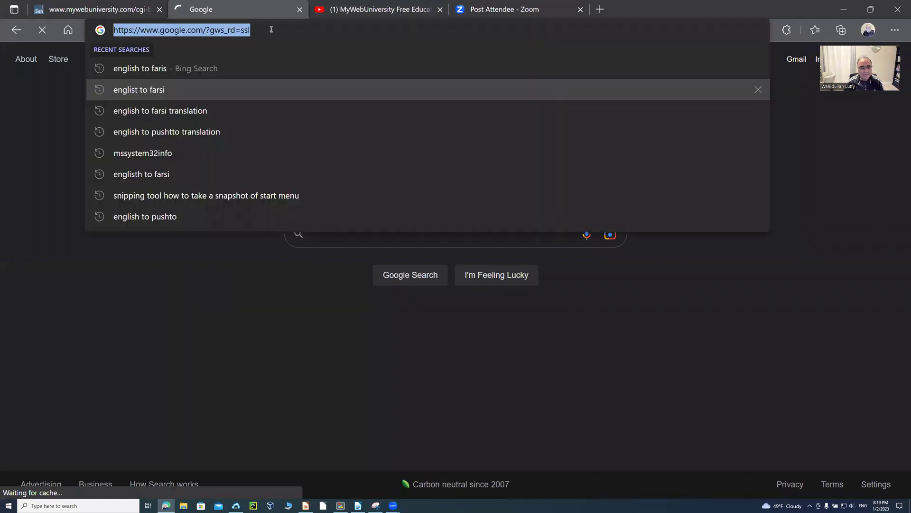
{"action": "type", "text": "https://"}
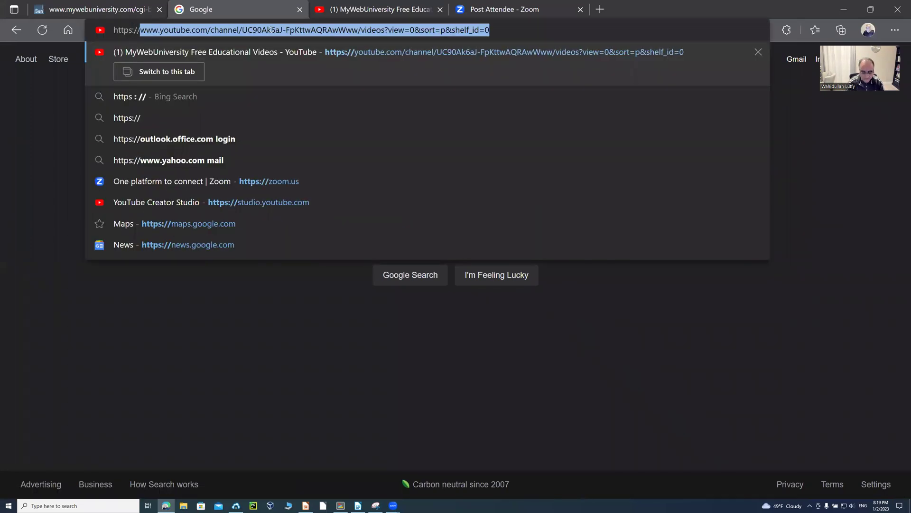
{"action": "type", "text": "www."}
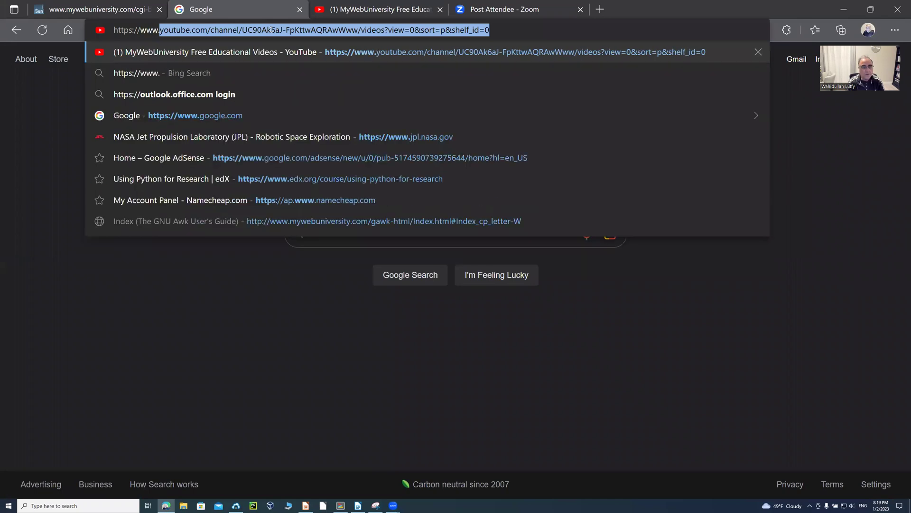
{"action": "type", "text": "doc"}
{"action": "key", "text": "BackSpace"}
{"action": "key", "text": "BackSpace"}
{"action": "key", "text": "BackSpace"}
{"action": "key", "text": "BackSpace"}
{"action": "key", "text": "BackSpace"}
{"action": "key", "text": "BackSpace"}
{"action": "key", "text": "BackSpace"}
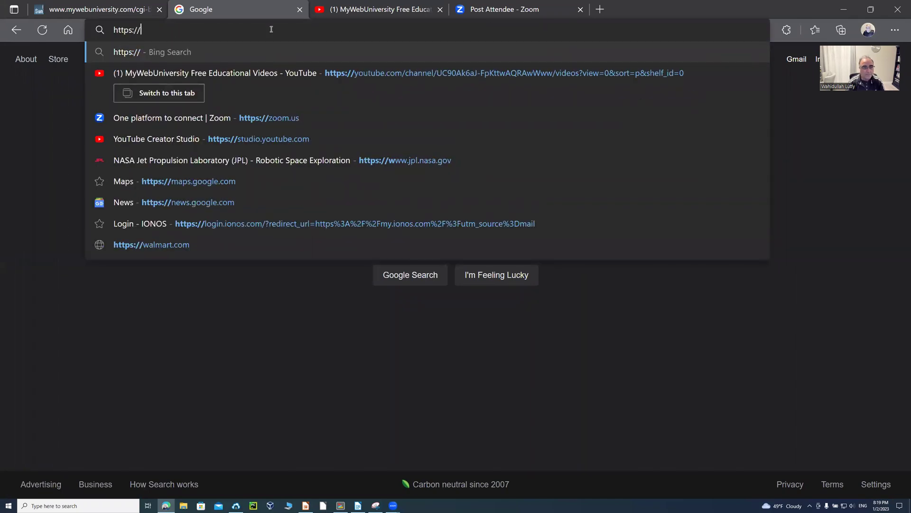
{"action": "type", "text": "docs."}
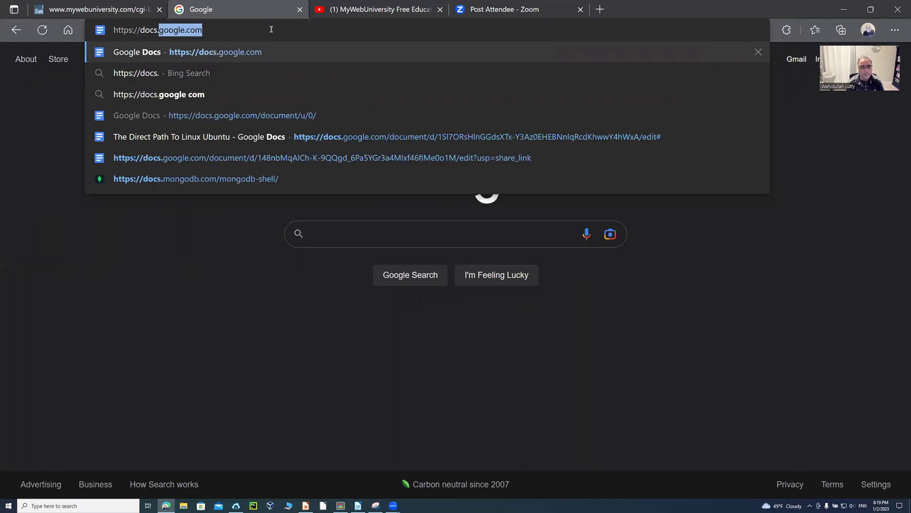
{"action": "key", "text": "Right"}
{"action": "key", "text": "Return"}
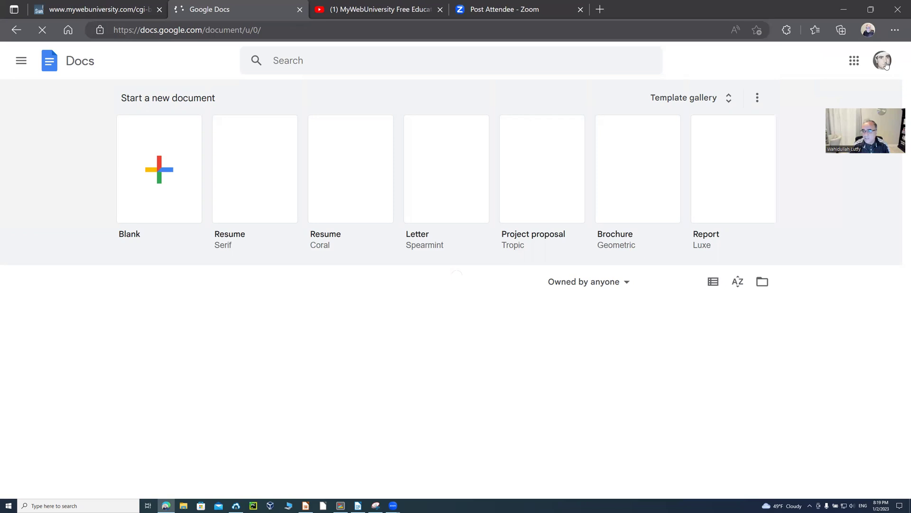
From the Docs home apps menu, open Google Drive's My Drive in a new tab
{"action": "left_click", "coordinate": [886, 65]}
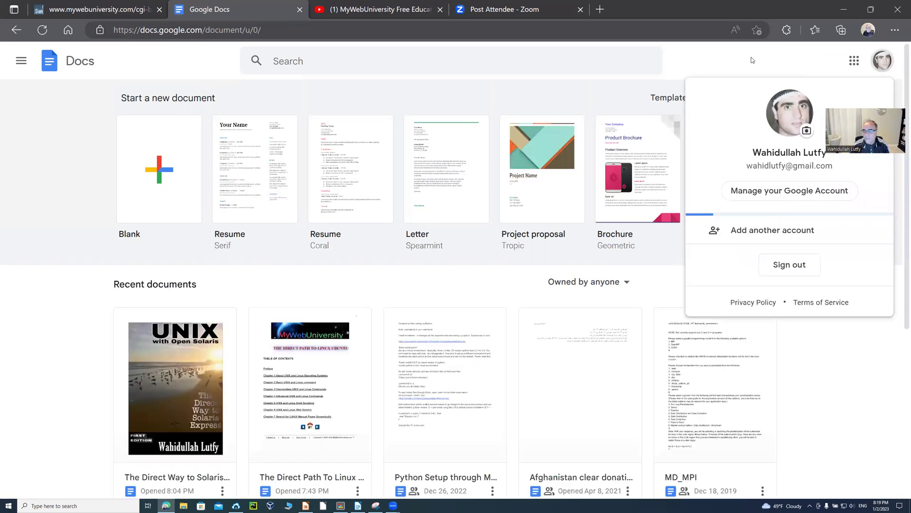
{"action": "left_click", "coordinate": [21, 67]}
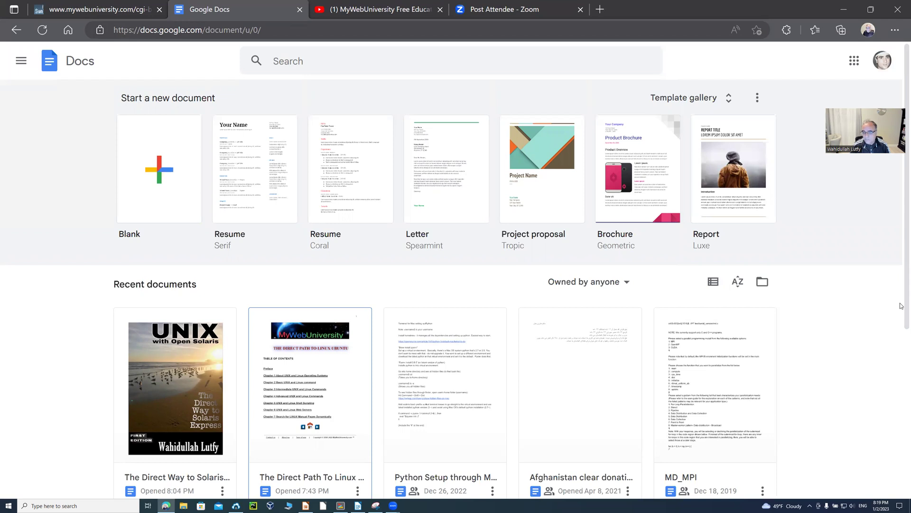
{"action": "scroll", "coordinate": [901, 306], "scroll_direction": "down", "scroll_amount": 5}
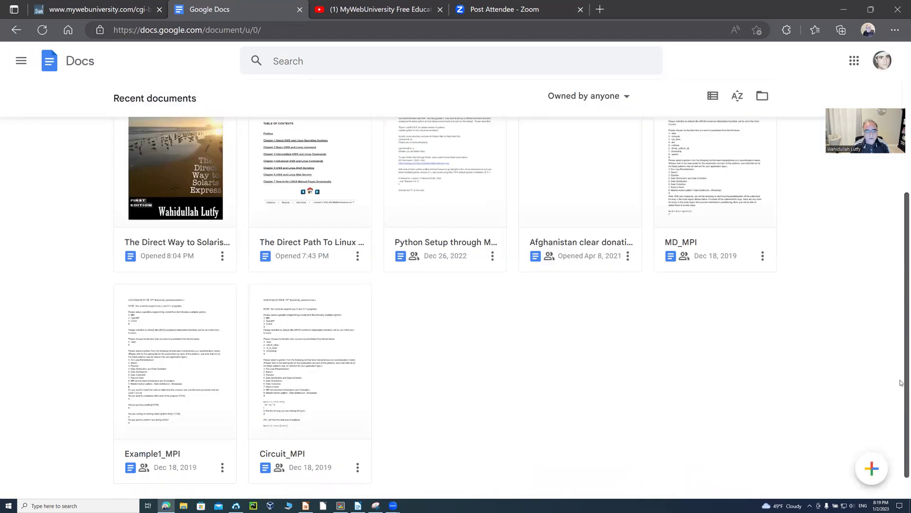
{"action": "scroll", "coordinate": [901, 375], "scroll_direction": "up", "scroll_amount": 1}
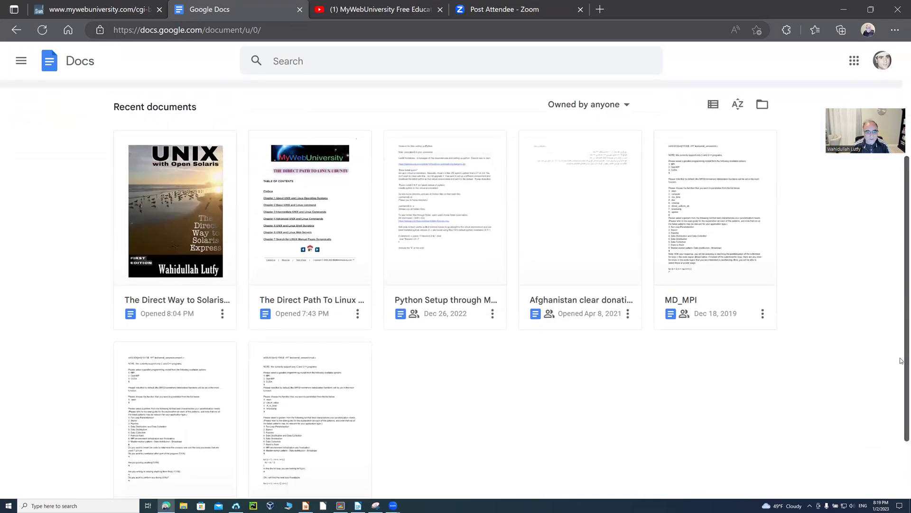
{"action": "scroll", "coordinate": [900, 284], "scroll_direction": "up", "scroll_amount": 4}
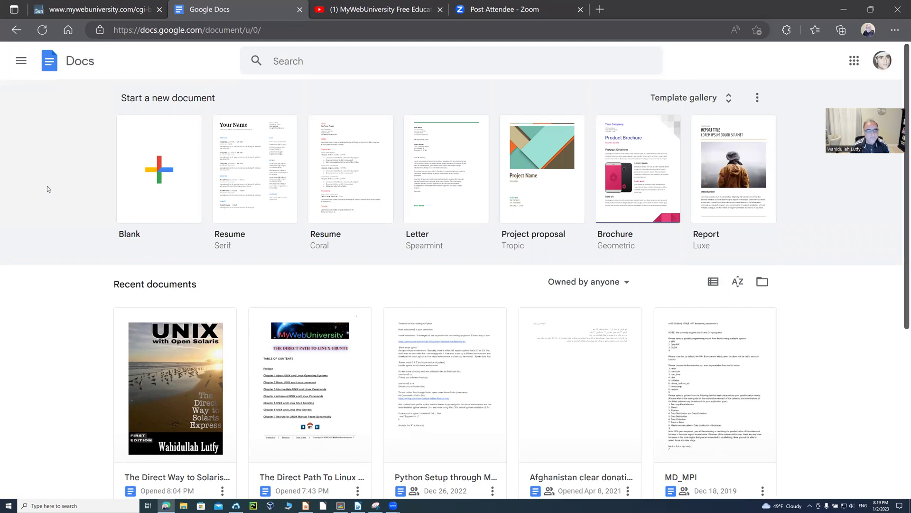
{"action": "left_click", "coordinate": [21, 65]}
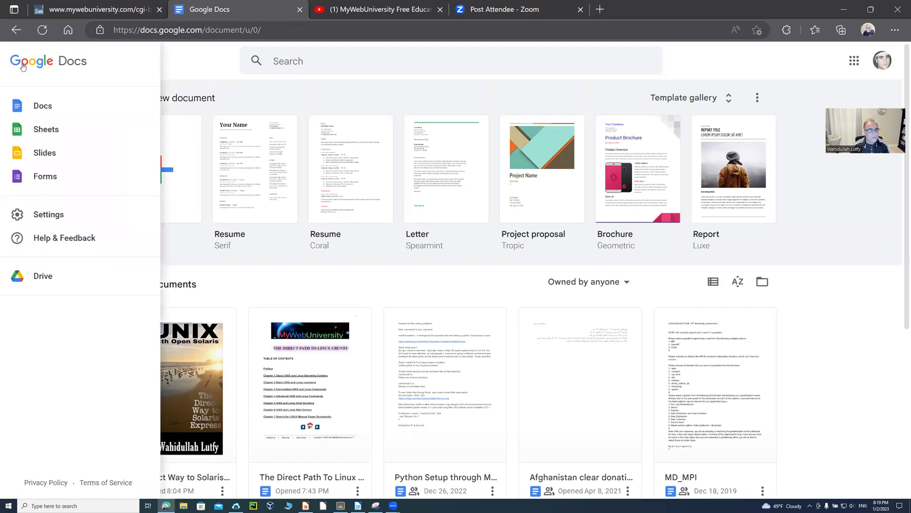
{"action": "left_click", "coordinate": [54, 280]}
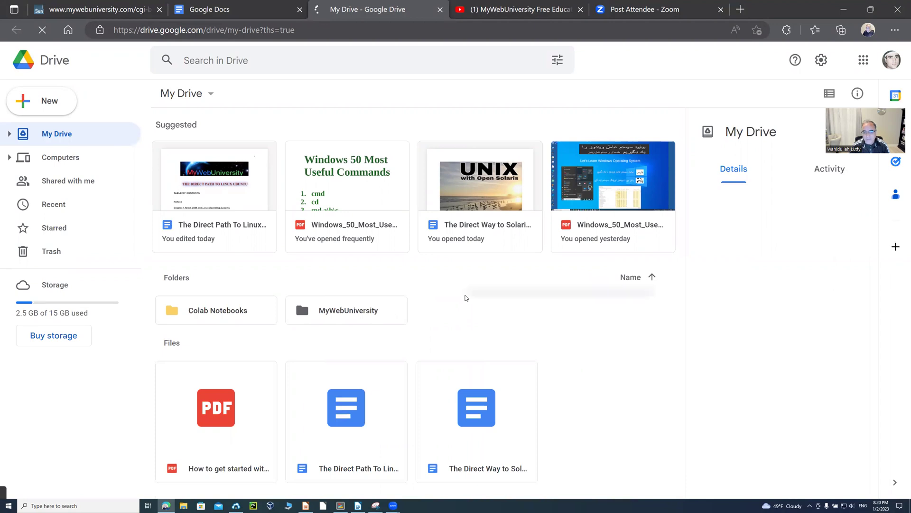
Select the MyWebUniversity folder and open it to reveal its Linux and Windows subfolders
{"action": "right_click", "coordinate": [465, 298]}
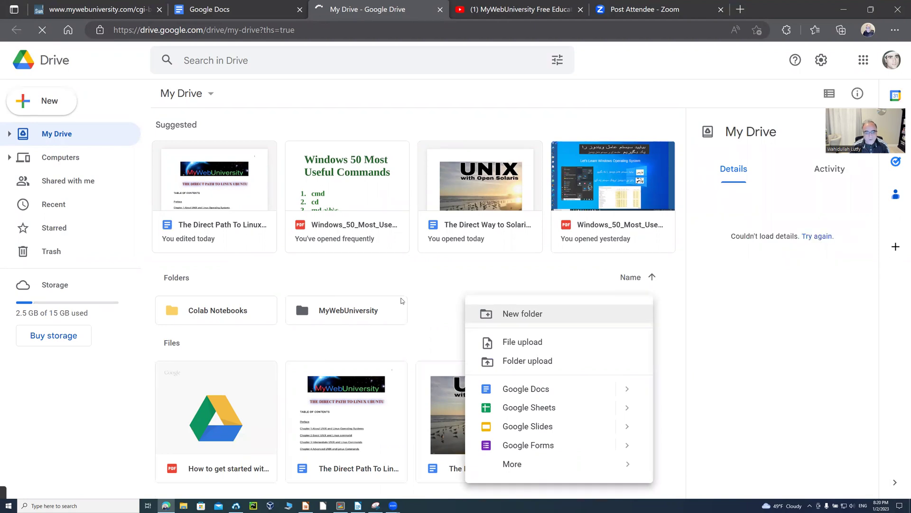
{"action": "left_click", "coordinate": [468, 285]}
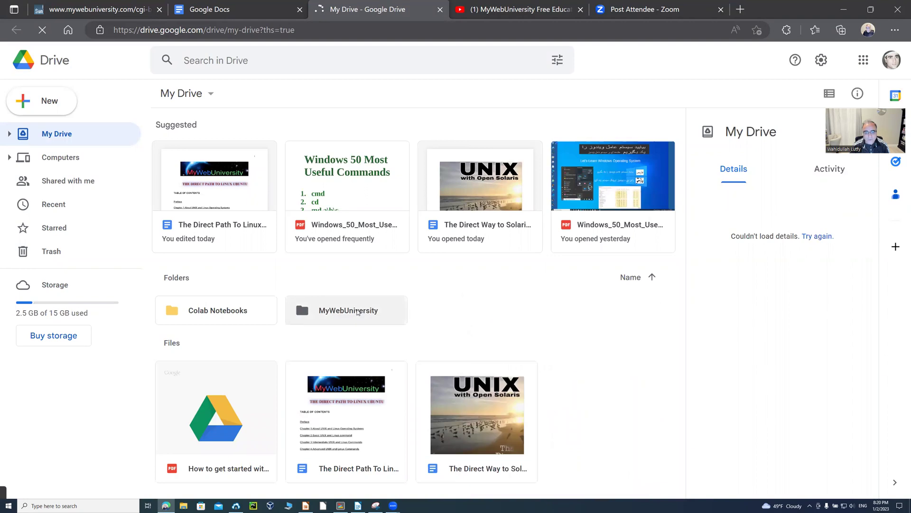
{"action": "right_click", "coordinate": [468, 285]}
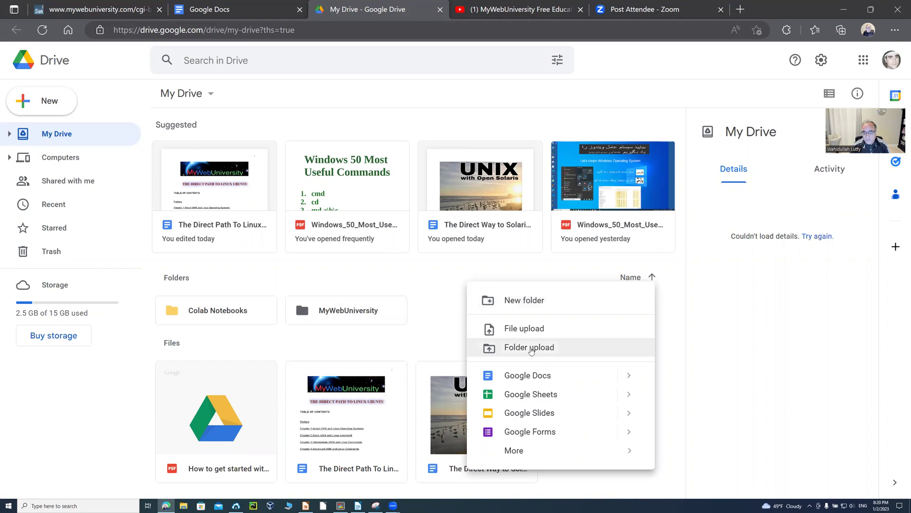
{"action": "left_click", "coordinate": [364, 310]}
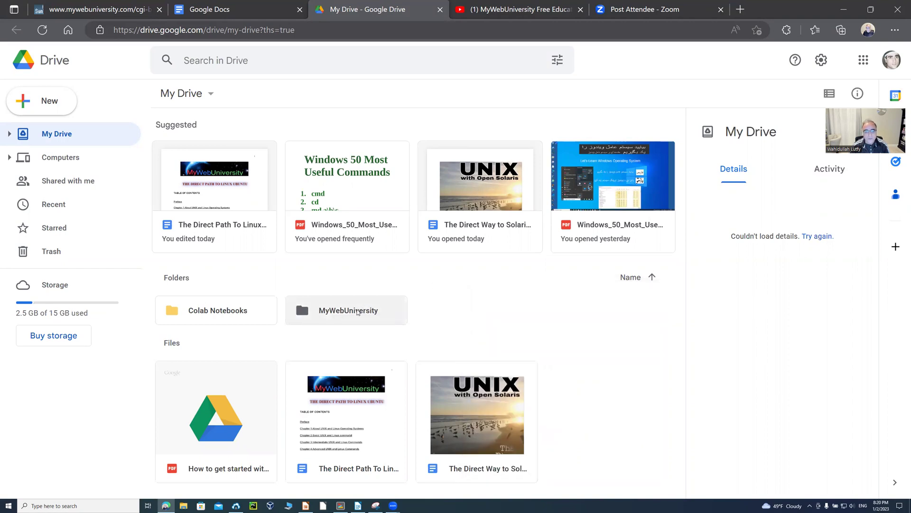
{"action": "left_click", "coordinate": [357, 311]}
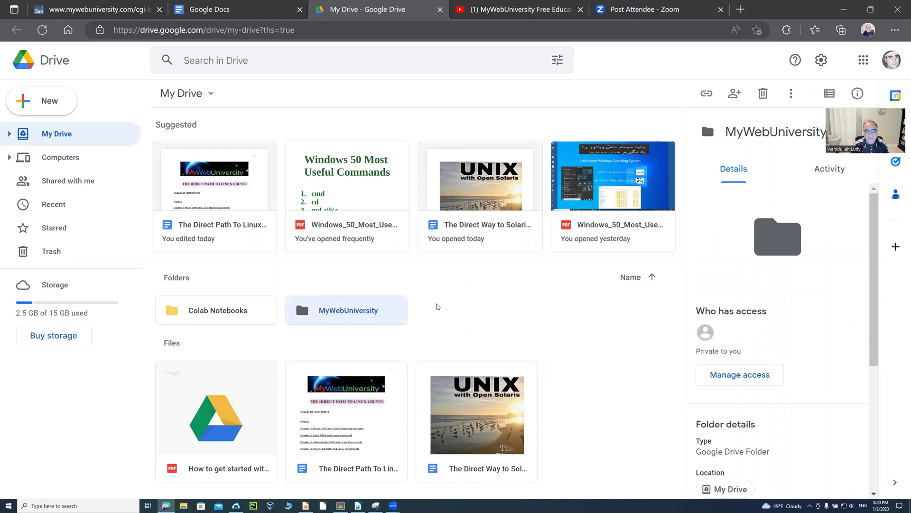
{"action": "key", "text": "Return"}
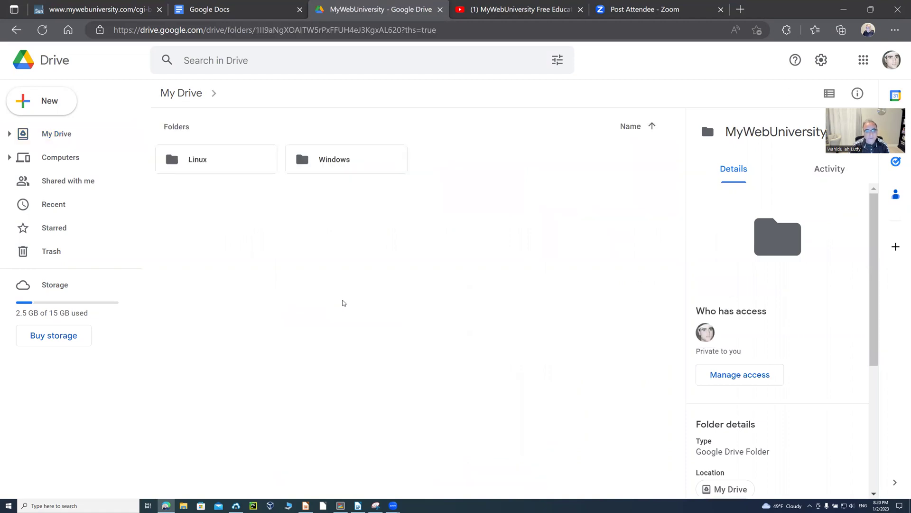
In Windows > PDF, copy the share link for Windows_50_Most_Userful_Commands.pdf
{"action": "double_click", "coordinate": [345, 162]}
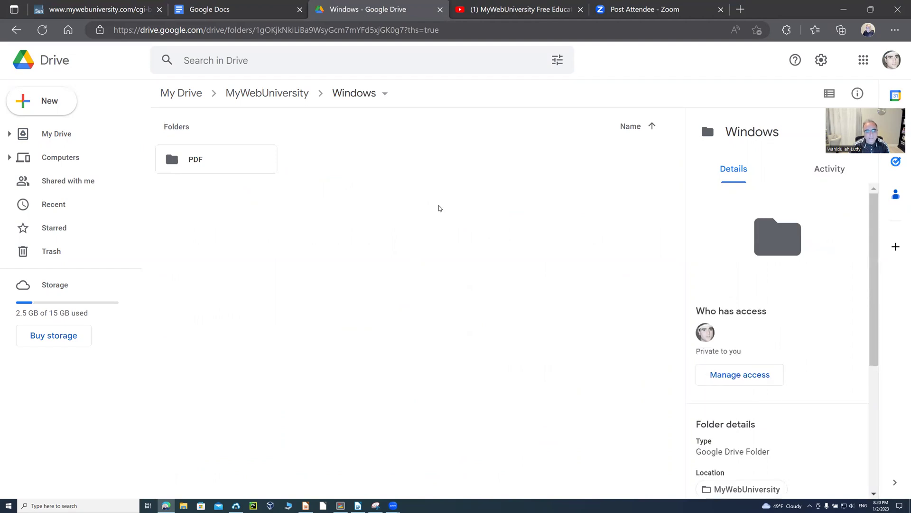
{"action": "double_click", "coordinate": [174, 163]}
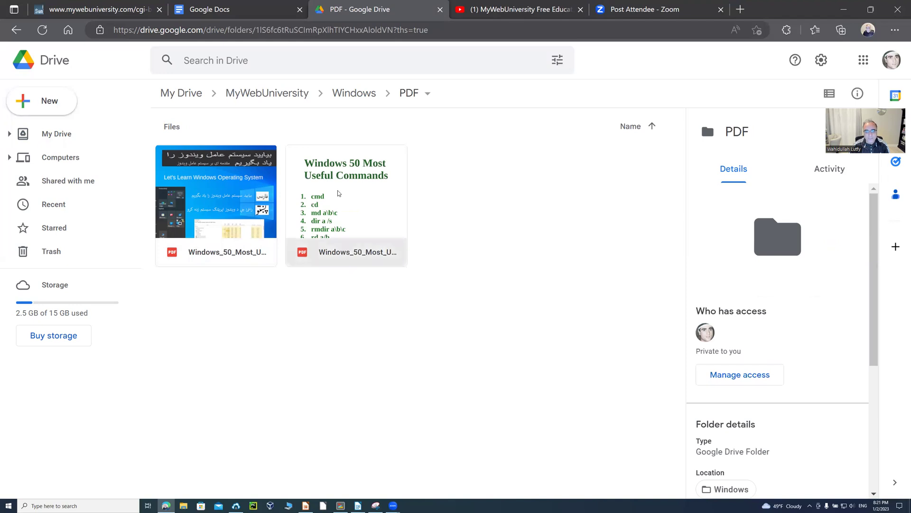
{"action": "right_click", "coordinate": [338, 193]}
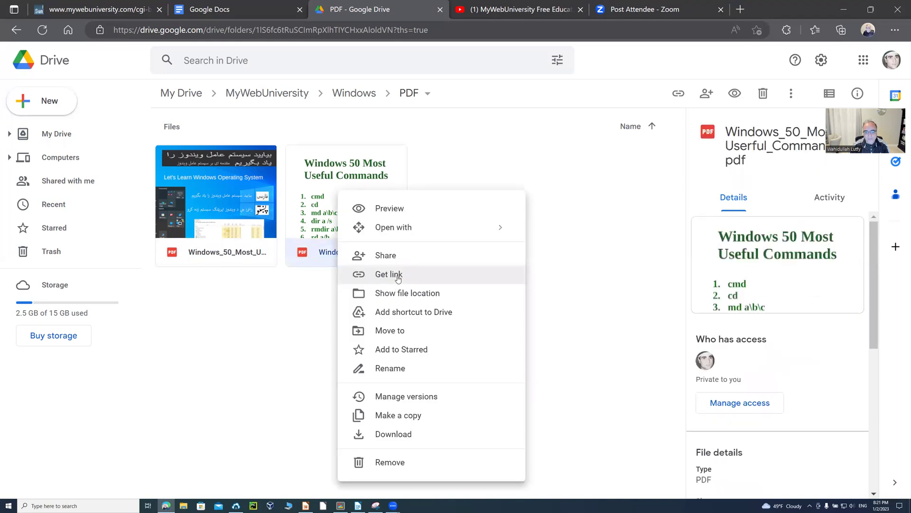
{"action": "left_click", "coordinate": [398, 278]}
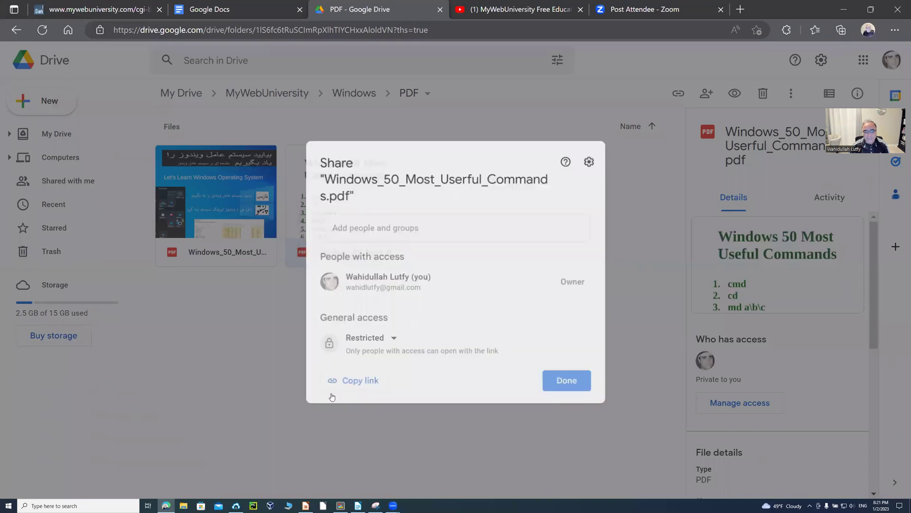
{"action": "left_click", "coordinate": [357, 378]}
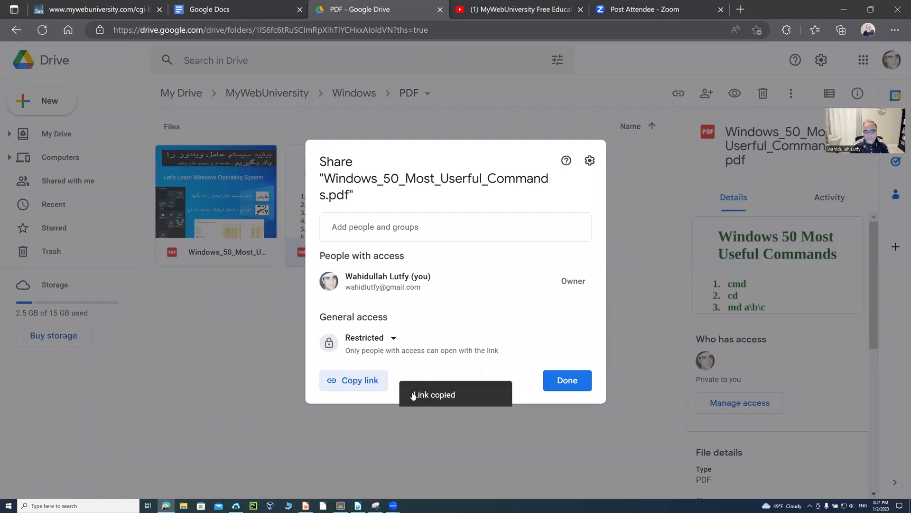
Open the copied share link in a new browser tab to view the PDF
{"action": "left_click", "coordinate": [740, 9]}
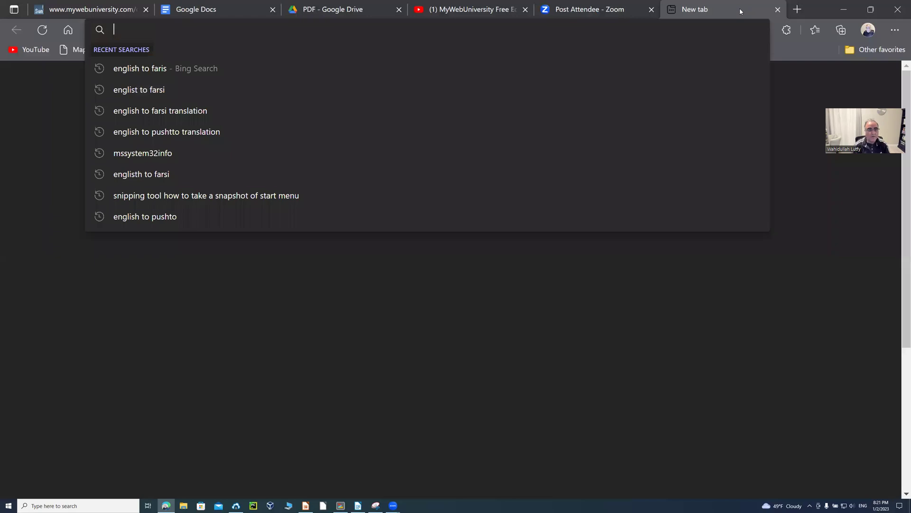
{"action": "key", "text": "ctrl+v"}
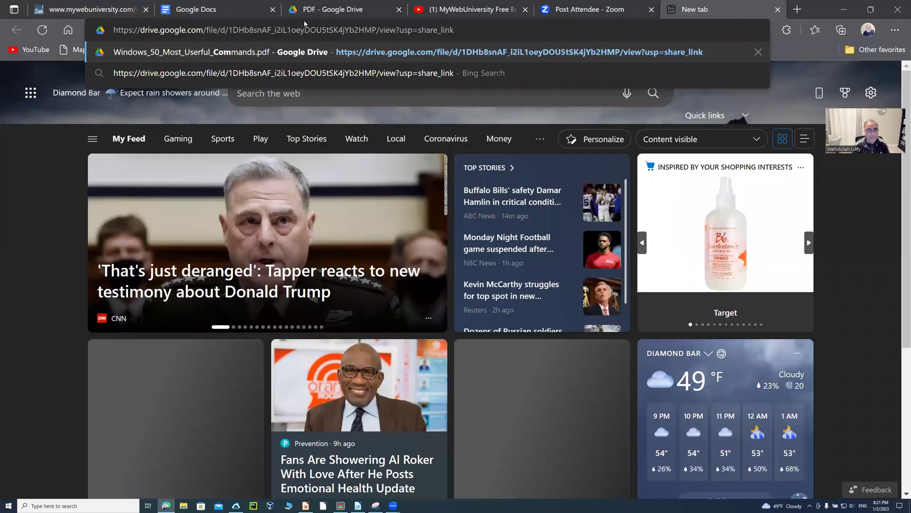
{"action": "key", "text": "Return"}
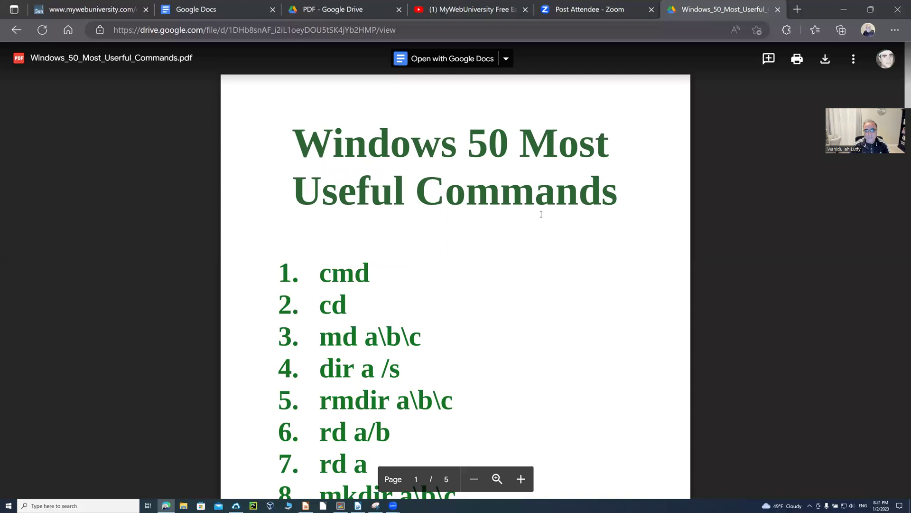
Scroll through the PDF down to its last page, page 5, then return to YouTube
{"action": "scroll", "coordinate": [480, 379], "scroll_direction": "down", "scroll_amount": 1}
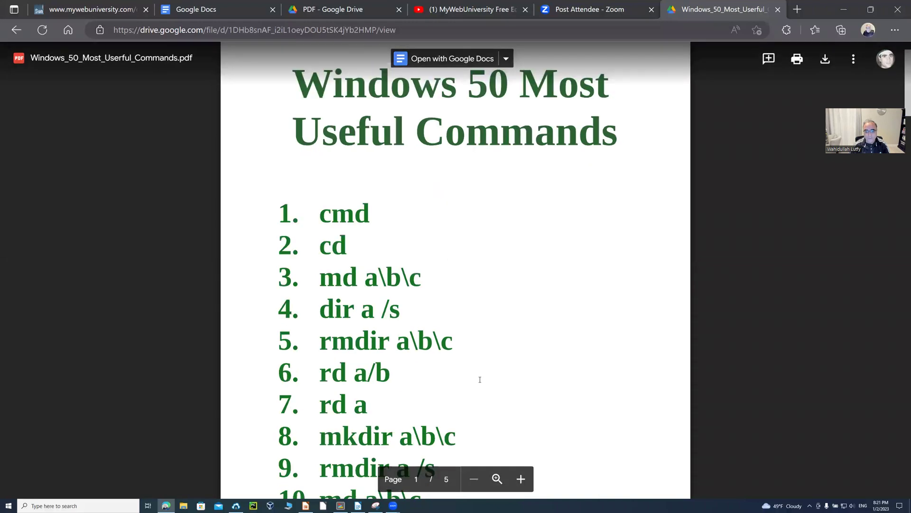
{"action": "scroll", "coordinate": [480, 379], "scroll_direction": "down", "scroll_amount": 5}
{"action": "scroll", "coordinate": [476, 380], "scroll_direction": "down", "scroll_amount": 12}
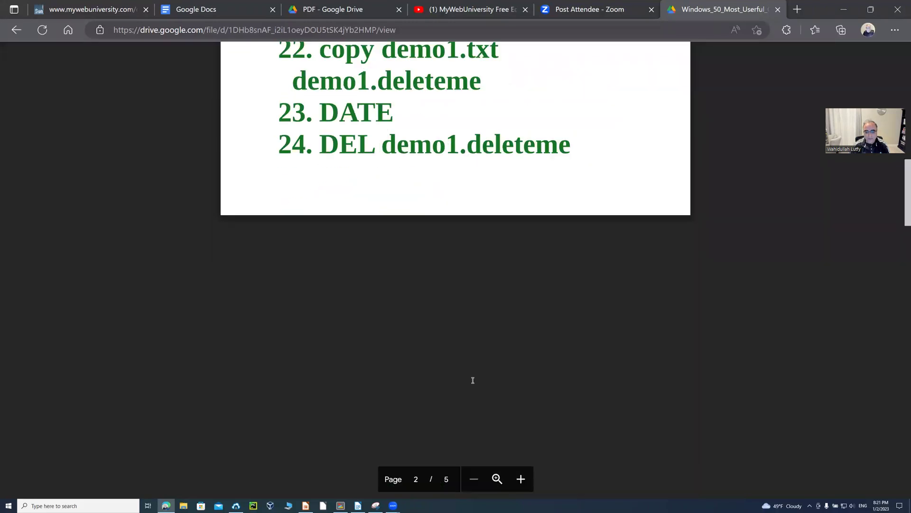
{"action": "scroll", "coordinate": [471, 382], "scroll_direction": "down", "scroll_amount": 8}
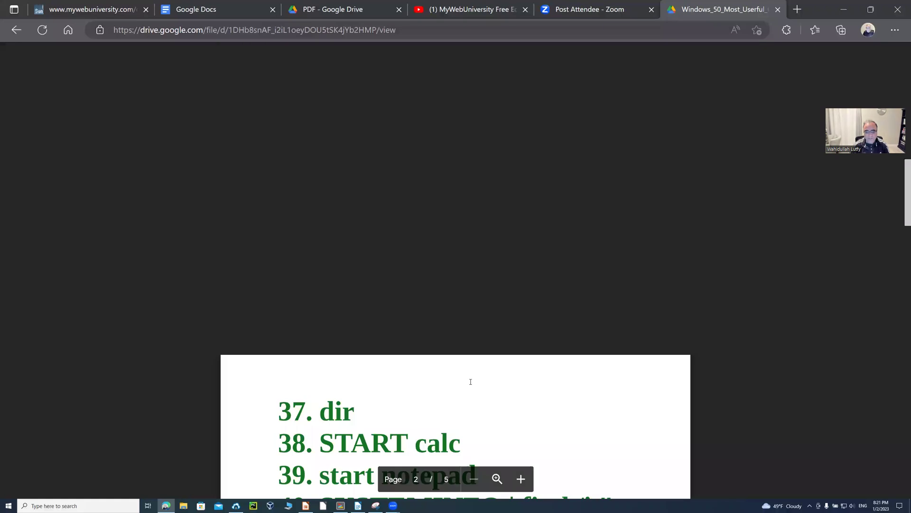
{"action": "scroll", "coordinate": [470, 382], "scroll_direction": "down", "scroll_amount": 3}
{"action": "scroll", "coordinate": [468, 383], "scroll_direction": "down", "scroll_amount": 11}
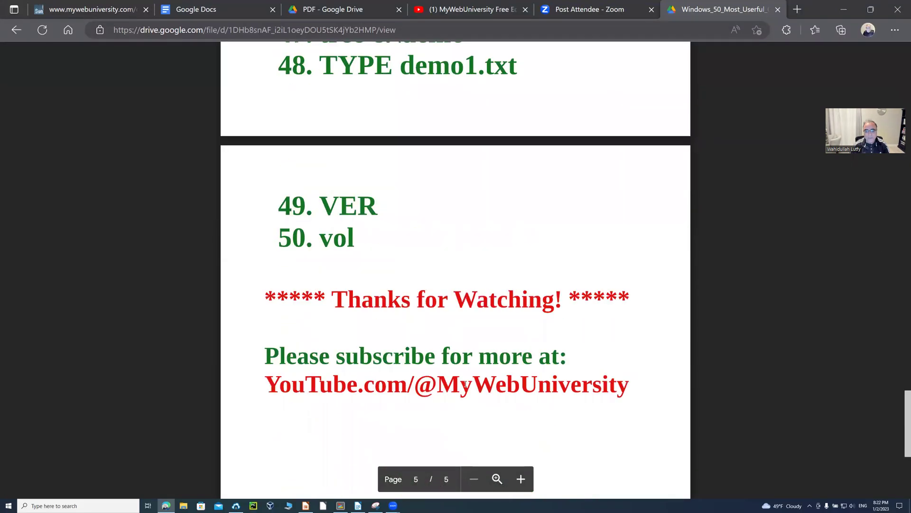
{"action": "left_click", "coordinate": [445, 9]}
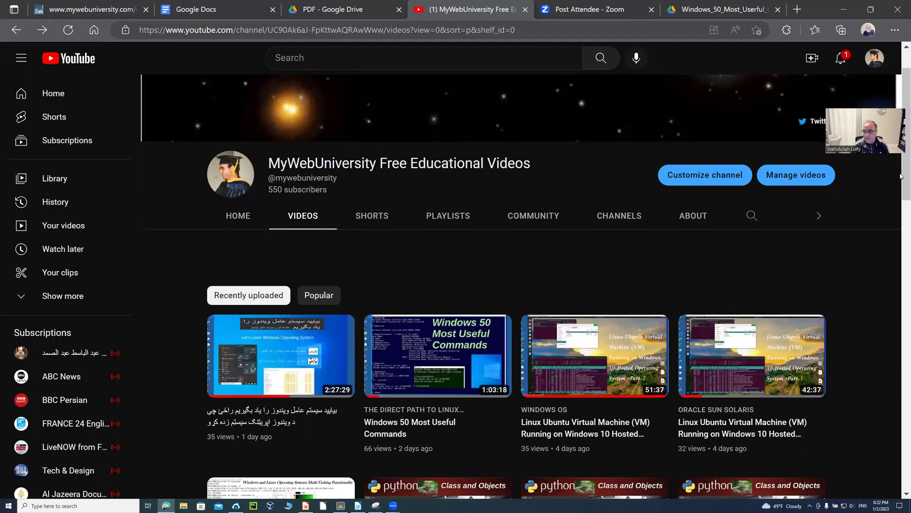
Browse the channel's Videos grid and open the most recently uploaded video
{"action": "left_click_drag", "start_coordinate": [900, 180], "coordinate": [900, 191]}
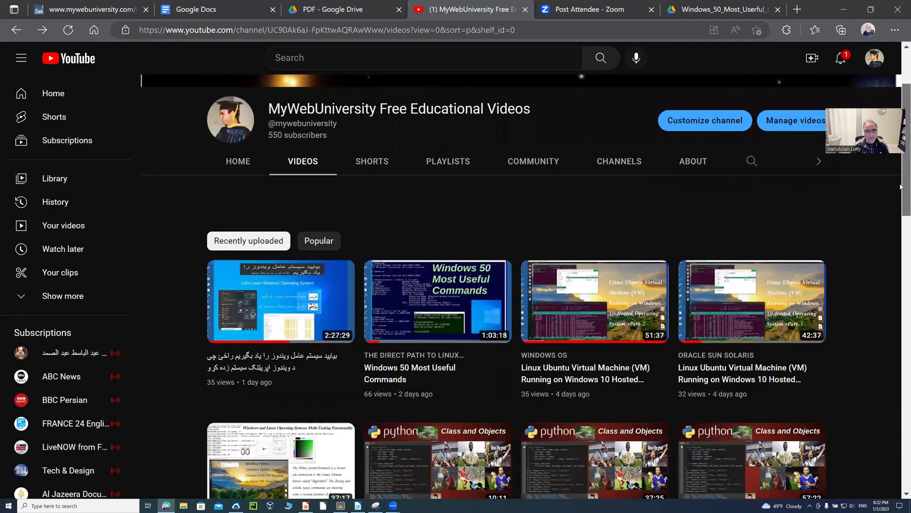
{"action": "scroll", "coordinate": [719, 247], "scroll_direction": "up", "scroll_amount": 1}
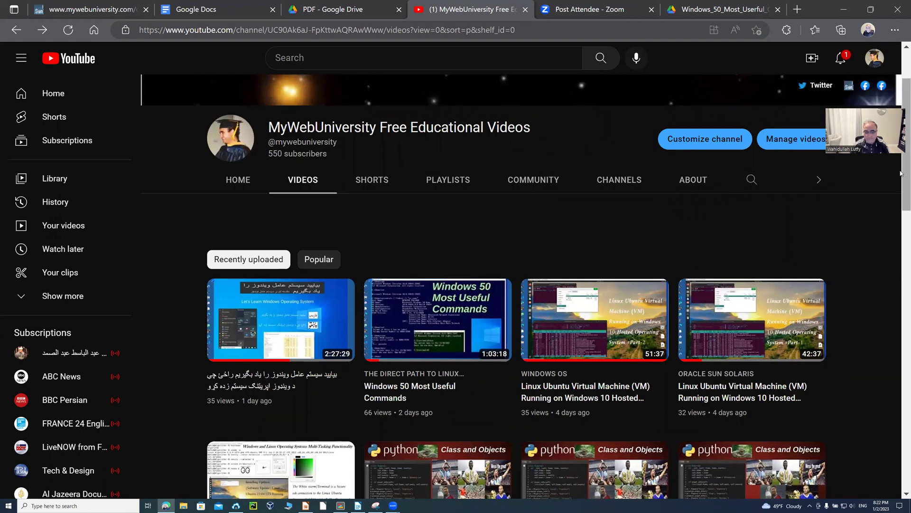
{"action": "scroll", "coordinate": [900, 183], "scroll_direction": "down", "scroll_amount": 1}
{"action": "scroll", "coordinate": [900, 183], "scroll_direction": "down", "scroll_amount": 1}
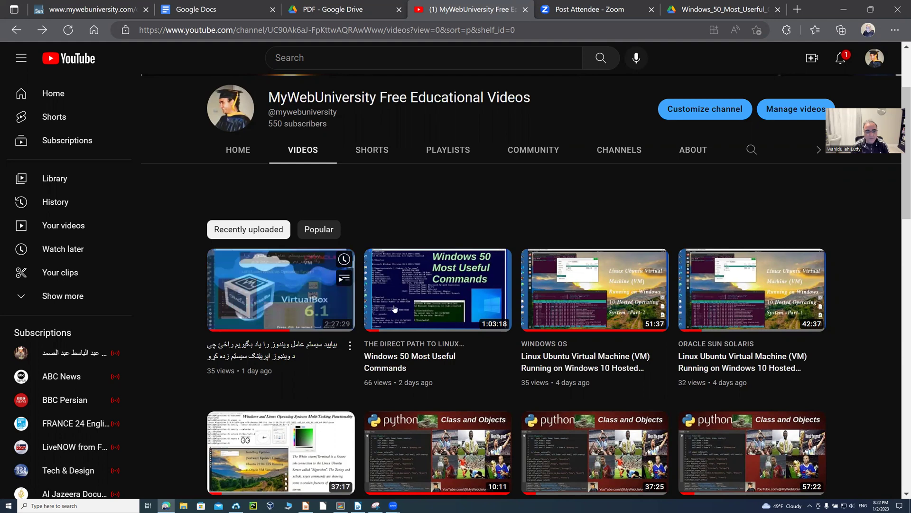
{"action": "left_click", "coordinate": [292, 285]}
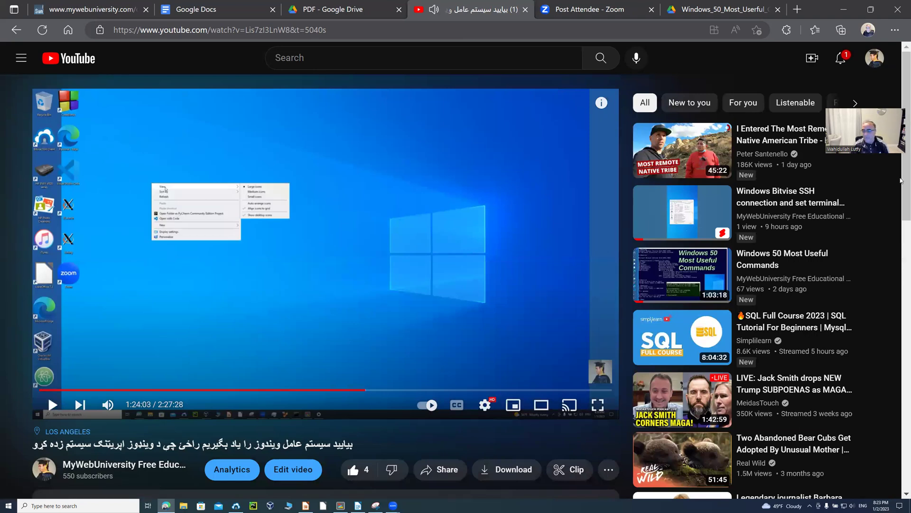
Pause the newest video and scroll down to its description with the two Google Drive links
{"action": "left_click", "coordinate": [342, 237]}
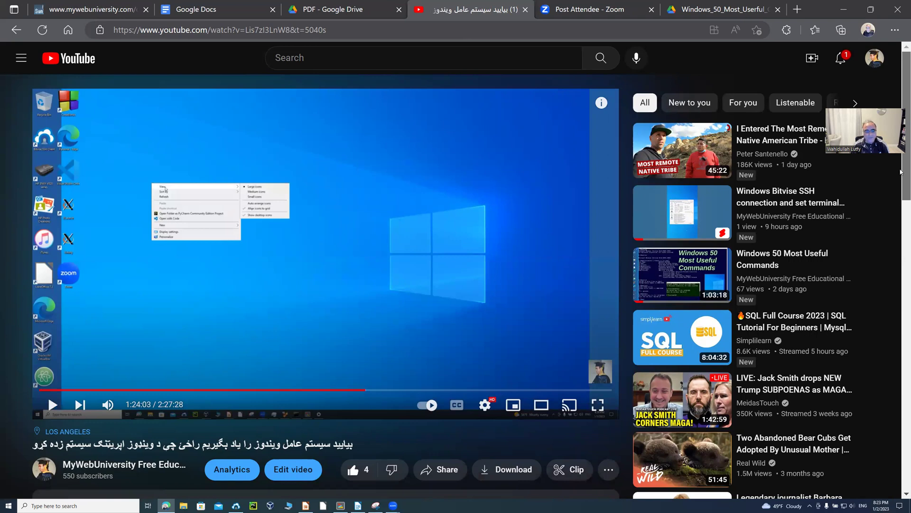
{"action": "scroll", "coordinate": [900, 208], "scroll_direction": "down", "scroll_amount": 2}
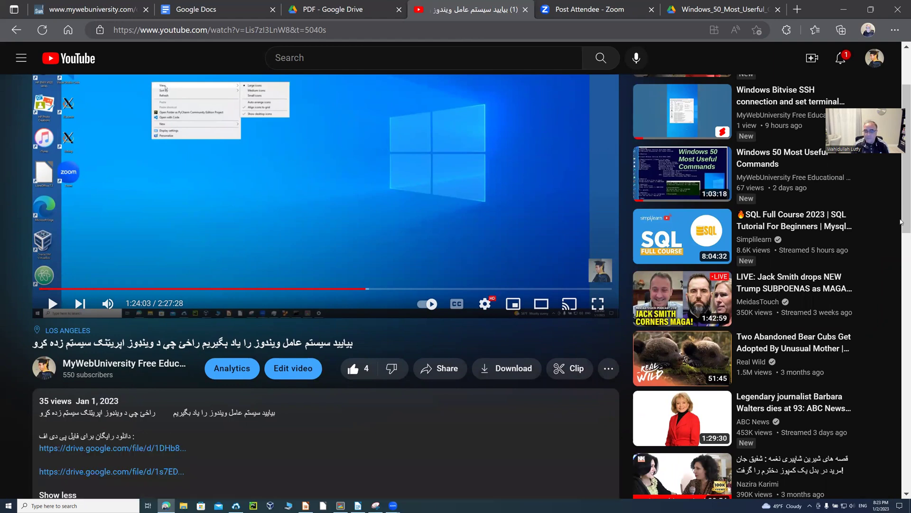
{"action": "scroll", "coordinate": [900, 249], "scroll_direction": "down", "scroll_amount": 3}
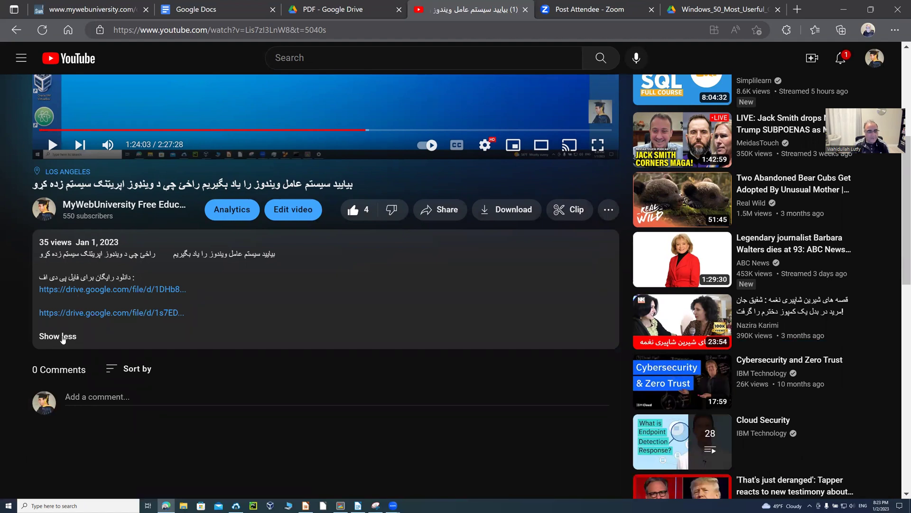
{"action": "left_click", "coordinate": [63, 336]}
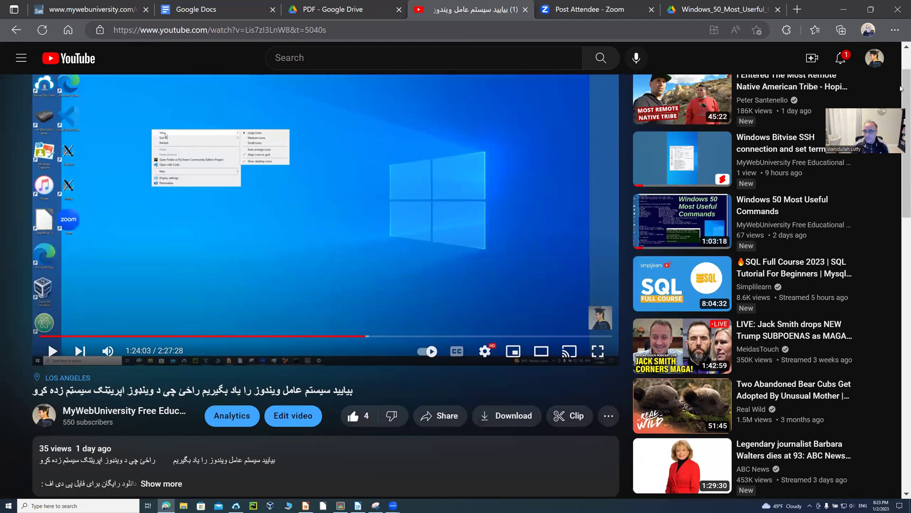
{"action": "scroll", "coordinate": [209, 299], "scroll_direction": "down", "scroll_amount": 4}
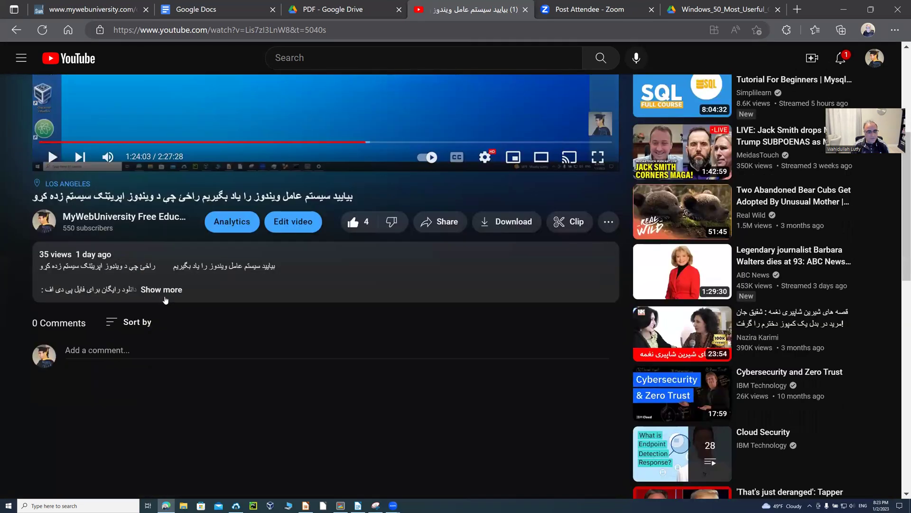
{"action": "left_click", "coordinate": [169, 294]}
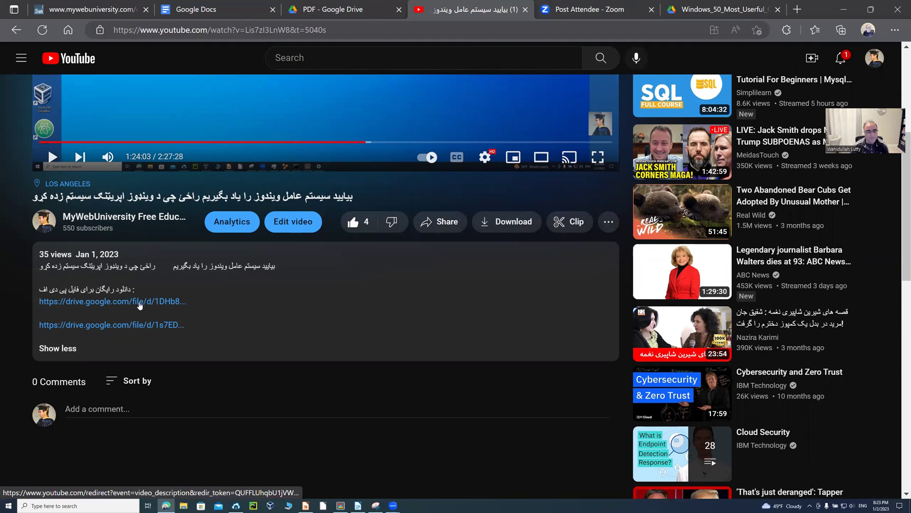
Open Windows_50_Most_Userful_Commands.pdf from the first description link and scroll through its pages
{"action": "left_click", "coordinate": [140, 305]}
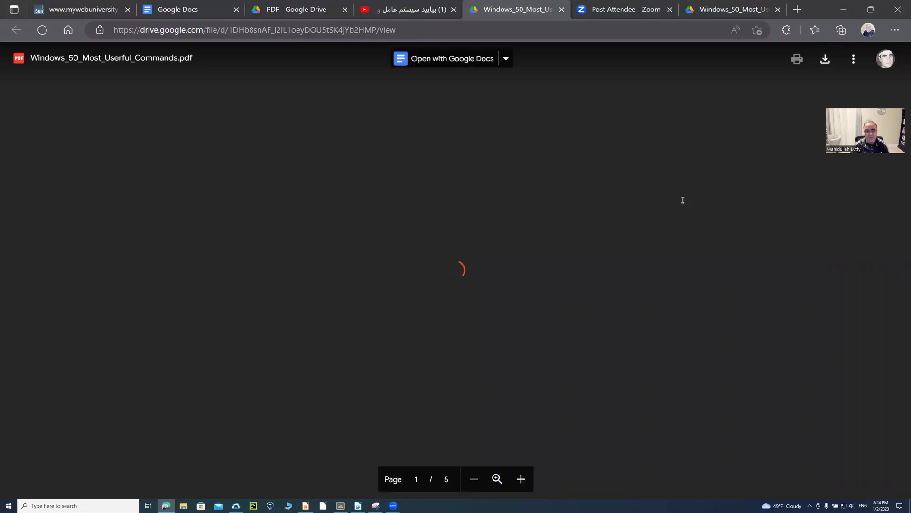
{"action": "scroll", "coordinate": [900, 84], "scroll_direction": "down", "scroll_amount": 2}
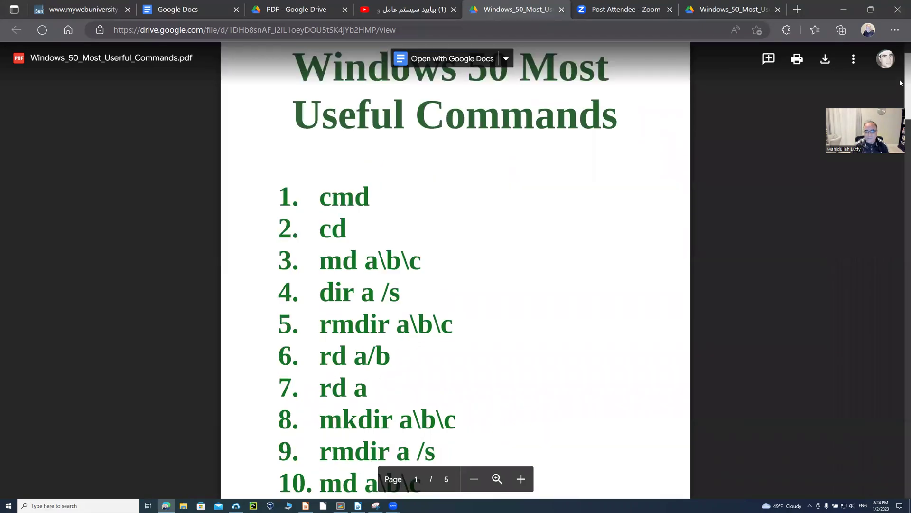
{"action": "scroll", "coordinate": [901, 83], "scroll_direction": "down", "scroll_amount": 4}
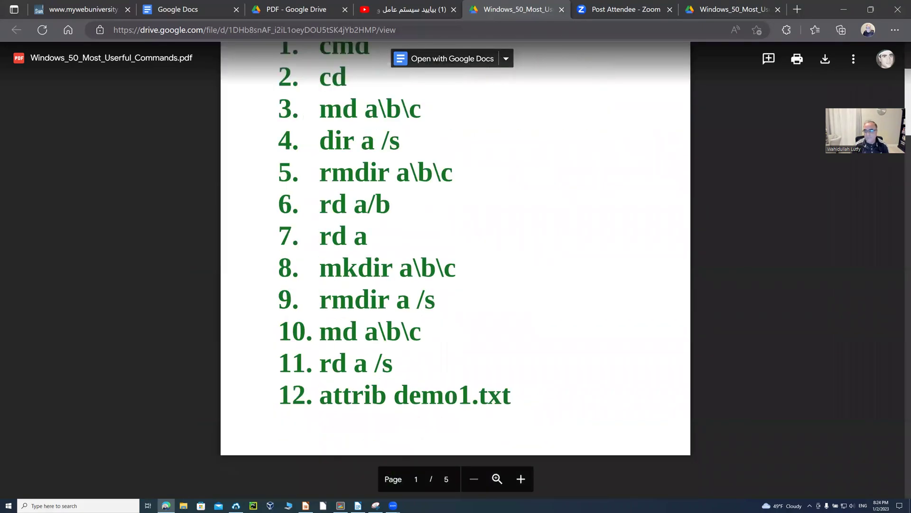
{"action": "scroll", "coordinate": [901, 79], "scroll_direction": "down", "scroll_amount": 4}
{"action": "scroll", "coordinate": [902, 79], "scroll_direction": "up", "scroll_amount": 11}
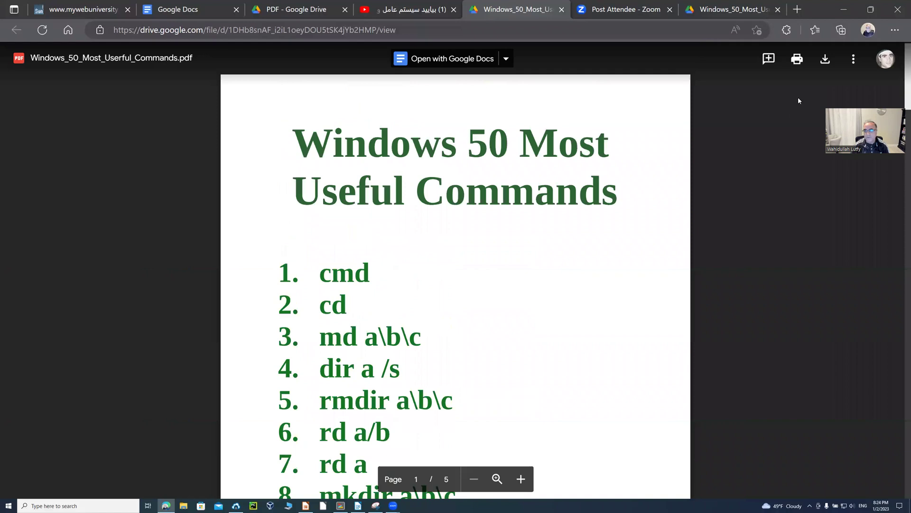
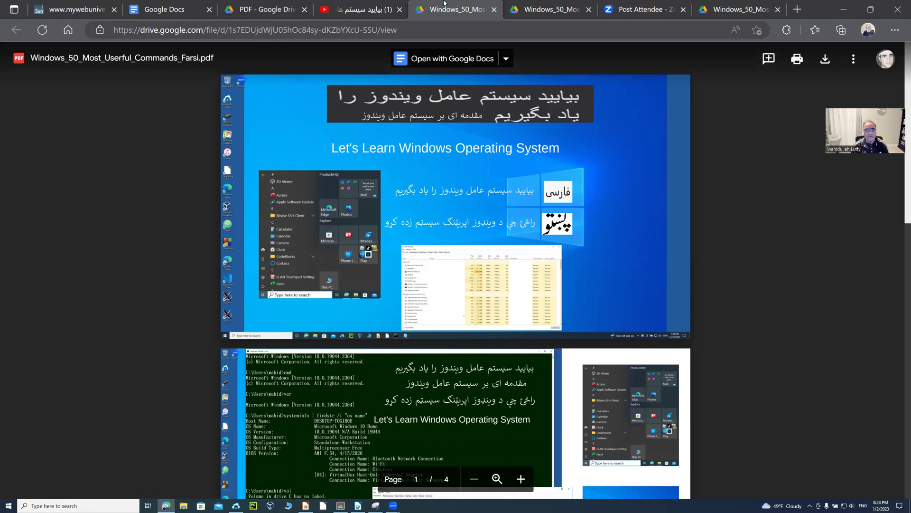
Return to the YouTube channel's video list and open 'Windows 50 Most Useful Commands'
{"action": "left_click", "coordinate": [348, 11]}
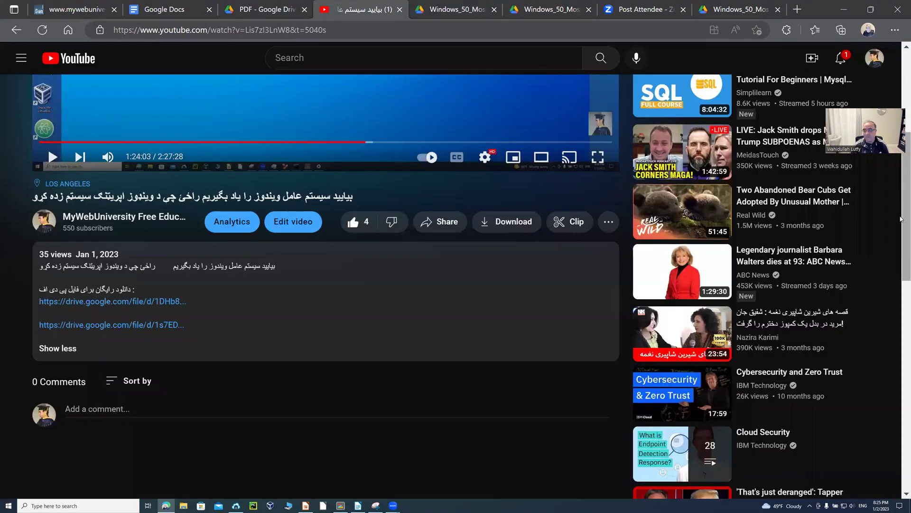
{"action": "scroll", "coordinate": [900, 190], "scroll_direction": "up", "scroll_amount": 2}
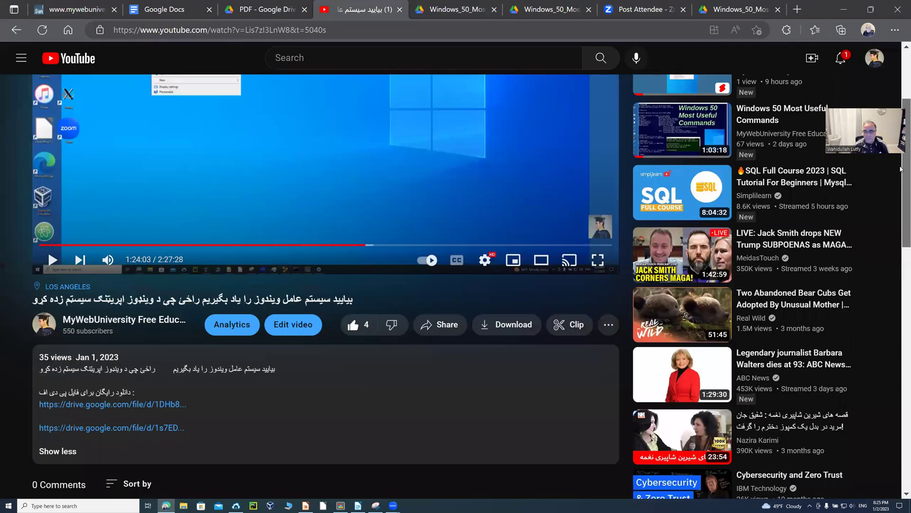
{"action": "scroll", "coordinate": [900, 85], "scroll_direction": "up", "scroll_amount": 3}
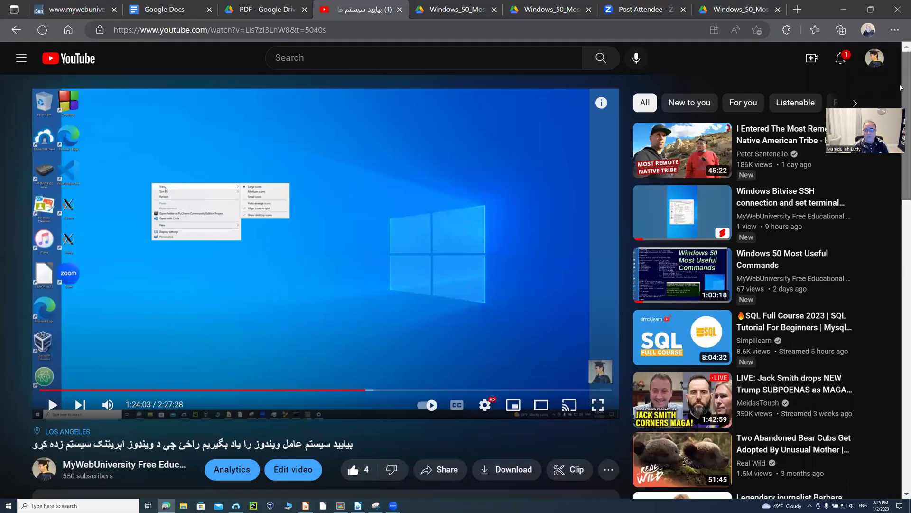
{"action": "left_click", "coordinate": [15, 32]}
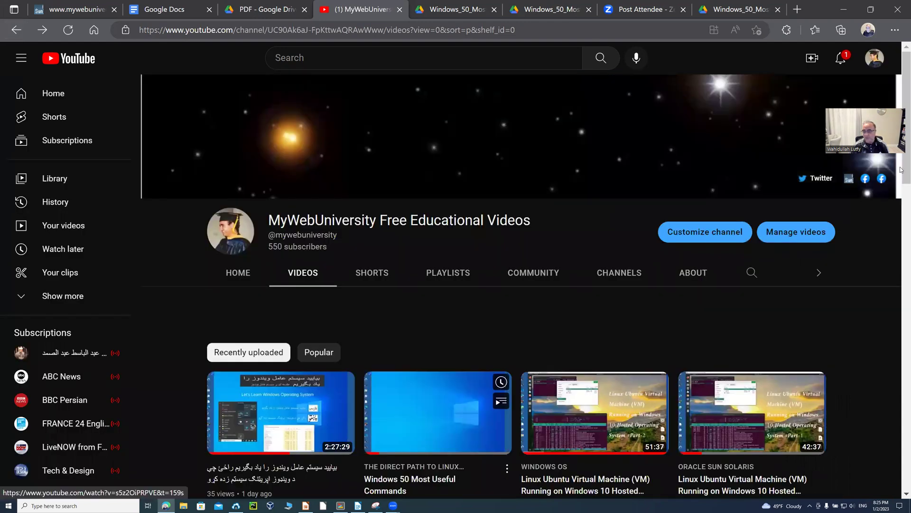
{"action": "scroll", "coordinate": [423, 366], "scroll_direction": "down", "scroll_amount": 2}
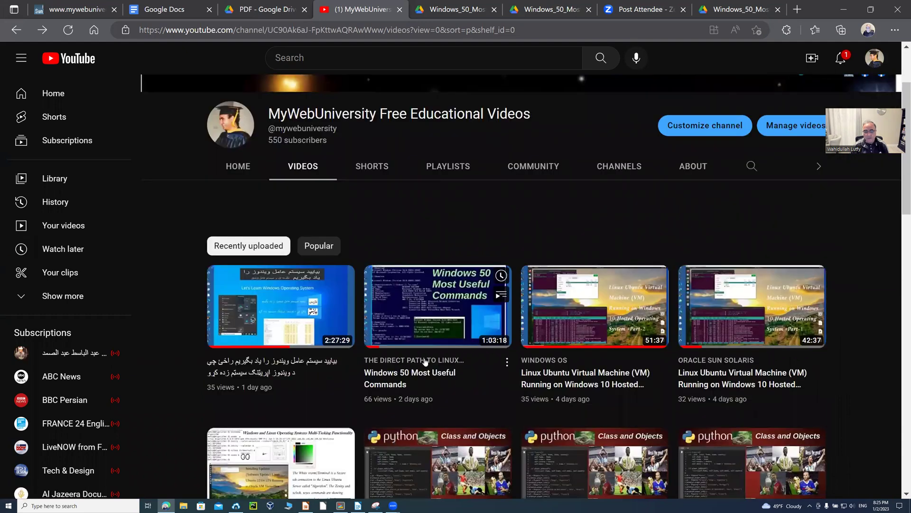
{"action": "left_click", "coordinate": [424, 315]}
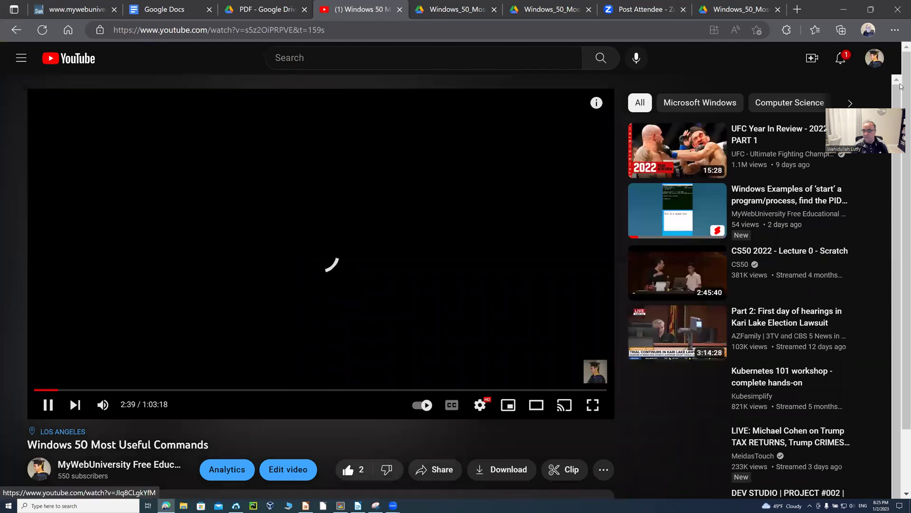
Expand the video's description to reveal the Google Drive PDF link
{"action": "scroll", "coordinate": [901, 86], "scroll_direction": "down", "scroll_amount": 1}
{"action": "scroll", "coordinate": [901, 86], "scroll_direction": "down", "scroll_amount": 1}
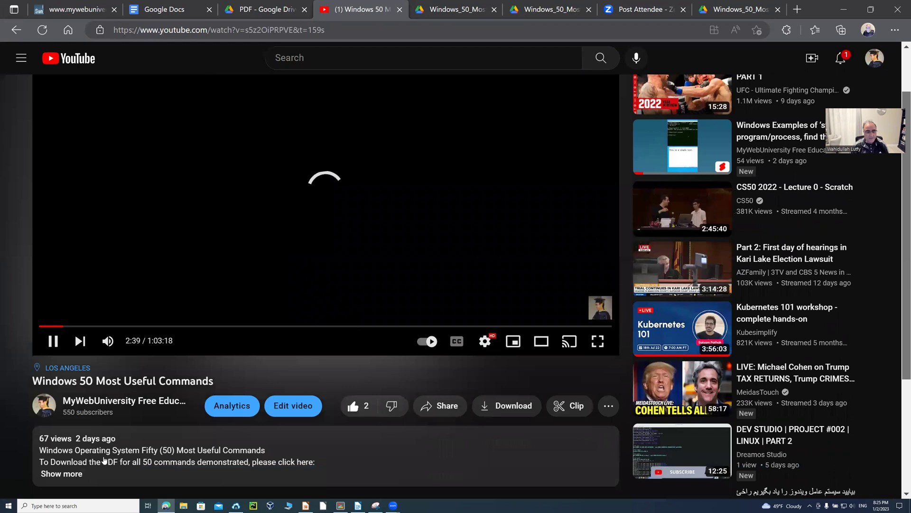
{"action": "scroll", "coordinate": [36, 411], "scroll_direction": "down", "scroll_amount": 1}
{"action": "left_click", "coordinate": [35, 410]}
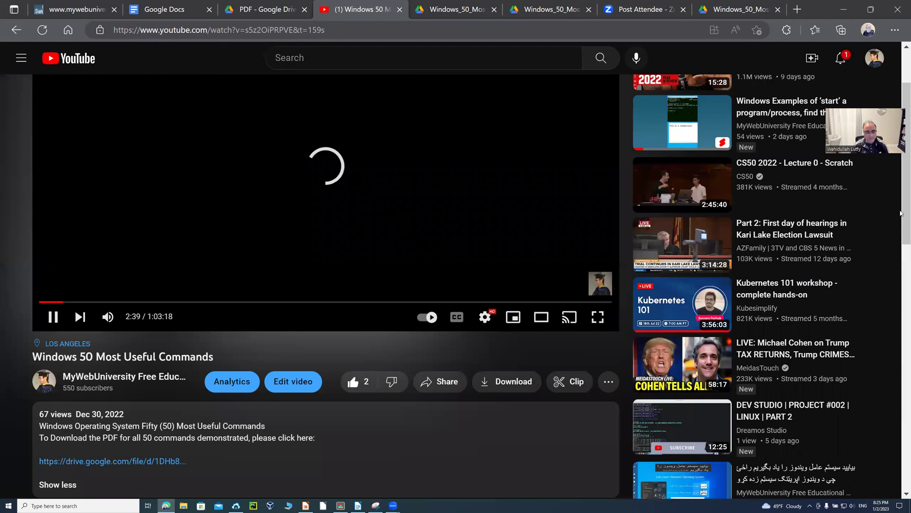
Pause the video and go back to the channel's video list
{"action": "scroll", "coordinate": [902, 190], "scroll_direction": "up", "scroll_amount": 1}
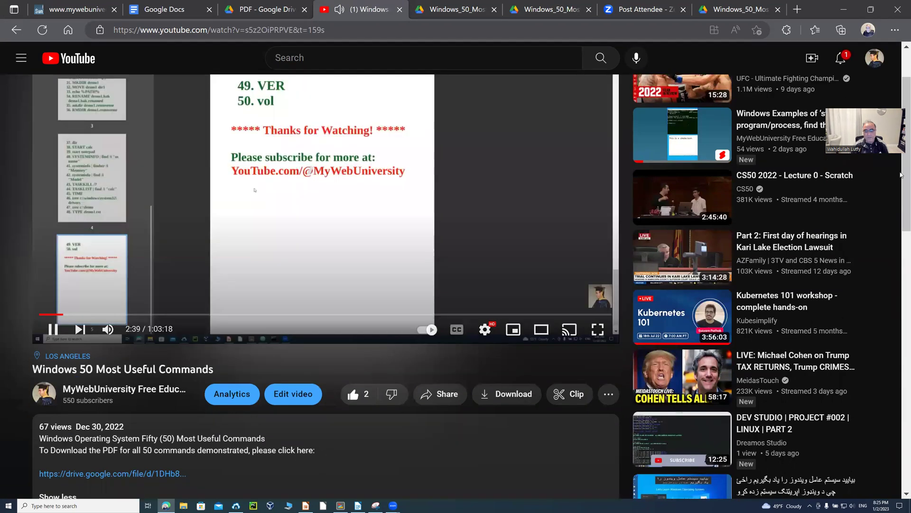
{"action": "scroll", "coordinate": [900, 175], "scroll_direction": "down", "scroll_amount": 1}
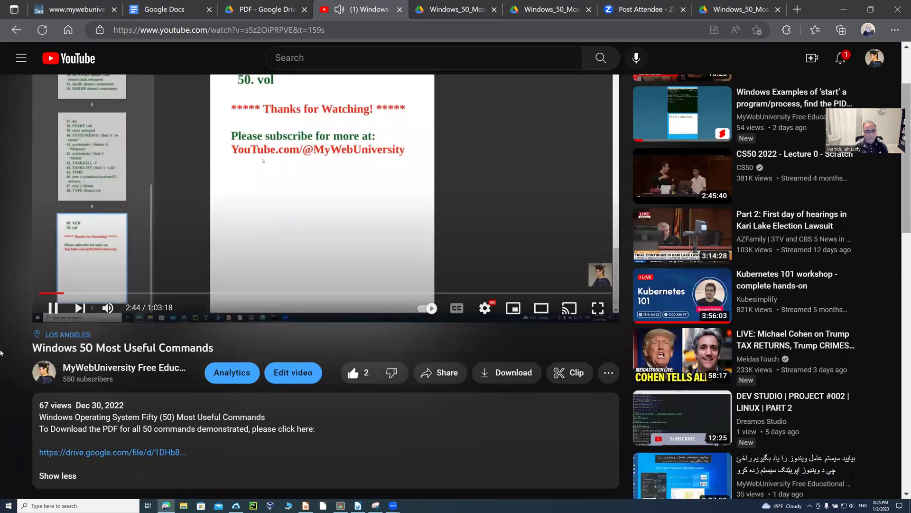
{"action": "scroll", "coordinate": [52, 373], "scroll_direction": "up", "scroll_amount": 1}
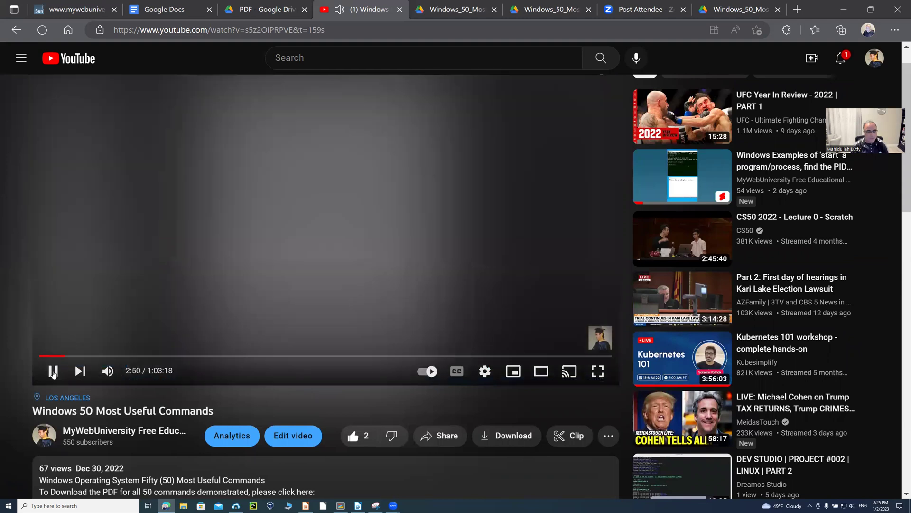
{"action": "left_click", "coordinate": [53, 374]}
{"action": "left_click", "coordinate": [16, 30]}
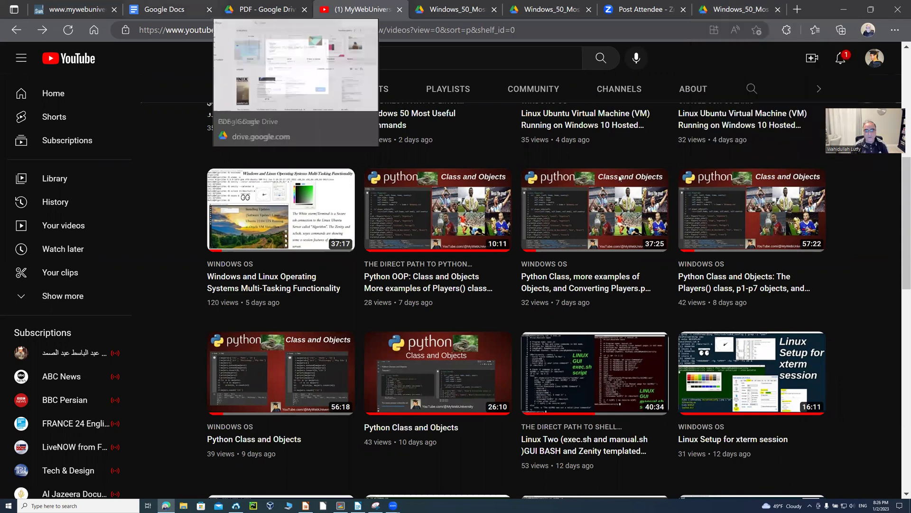
Switch to the Google Drive tab showing the English PDF's share dialog
{"action": "left_click", "coordinate": [251, 10]}
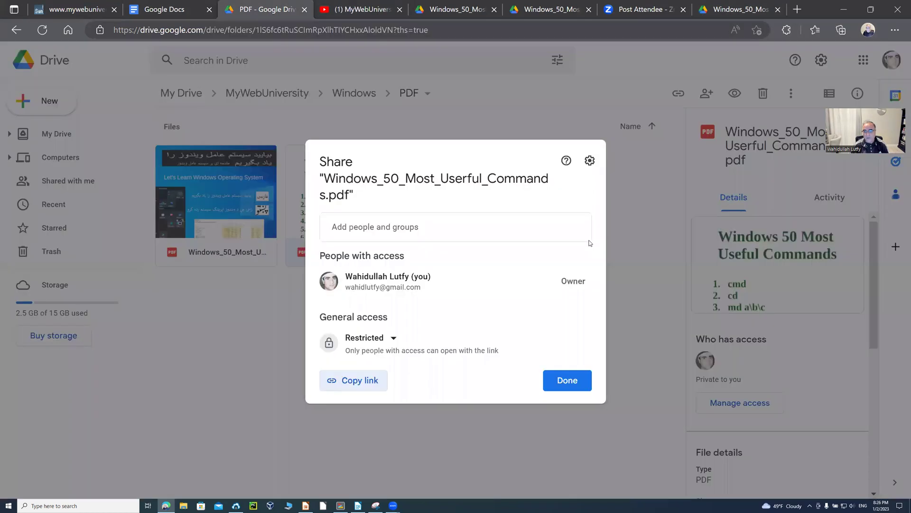
Close the English PDF's share dialog and copy the Farsi commands PDF's share link
{"action": "left_click", "coordinate": [562, 381]}
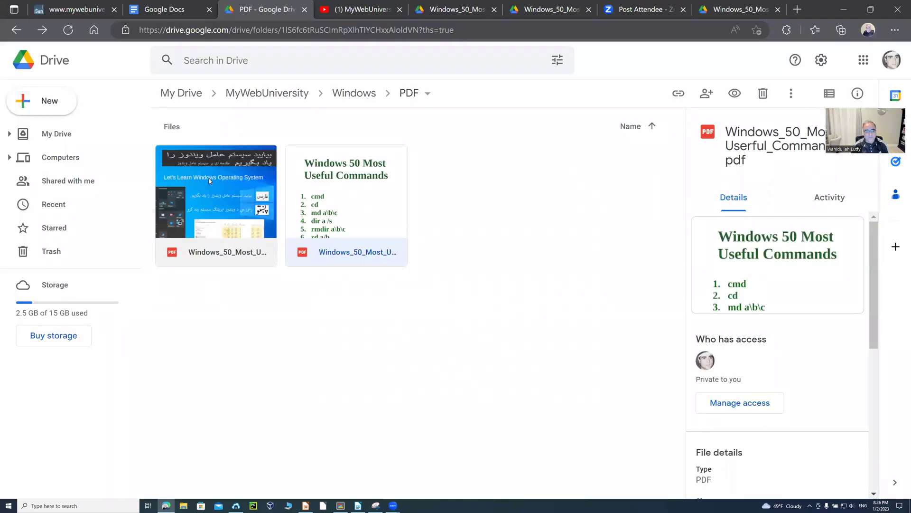
{"action": "left_click", "coordinate": [209, 180]}
{"action": "right_click", "coordinate": [209, 179]}
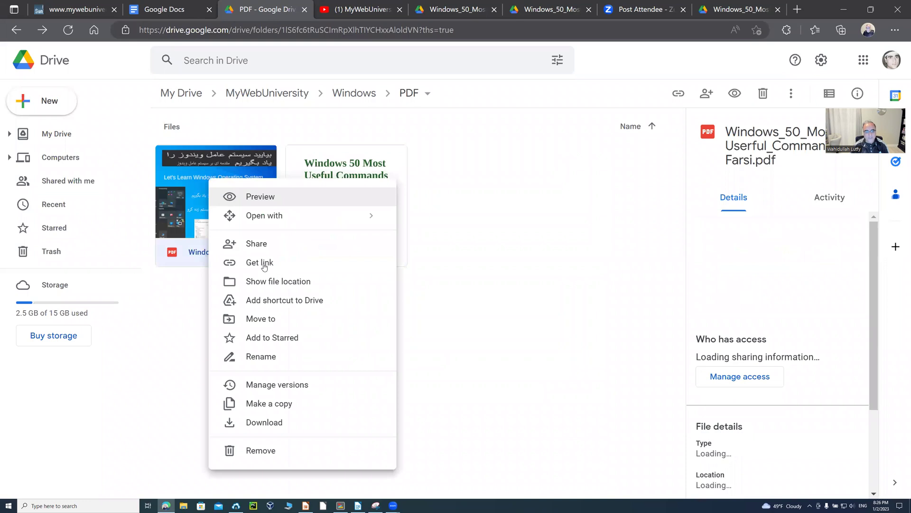
{"action": "left_click", "coordinate": [264, 264]}
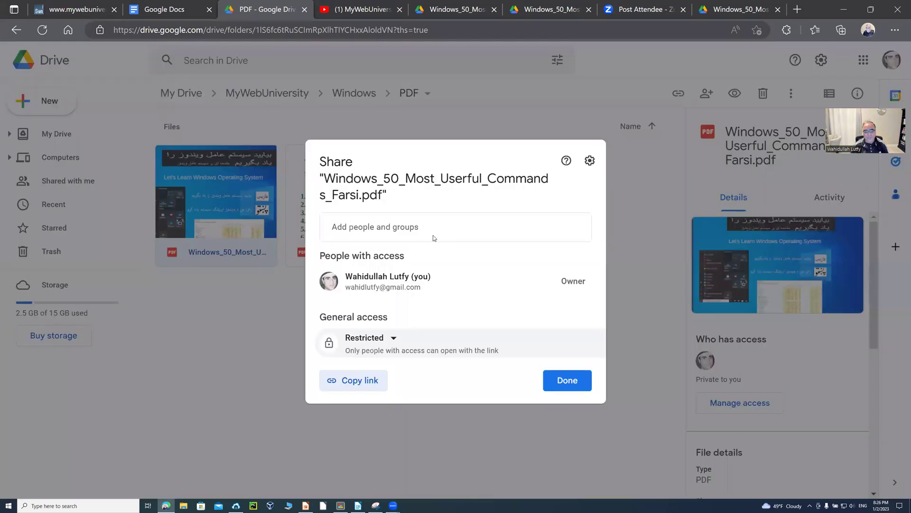
{"action": "left_click", "coordinate": [361, 383]}
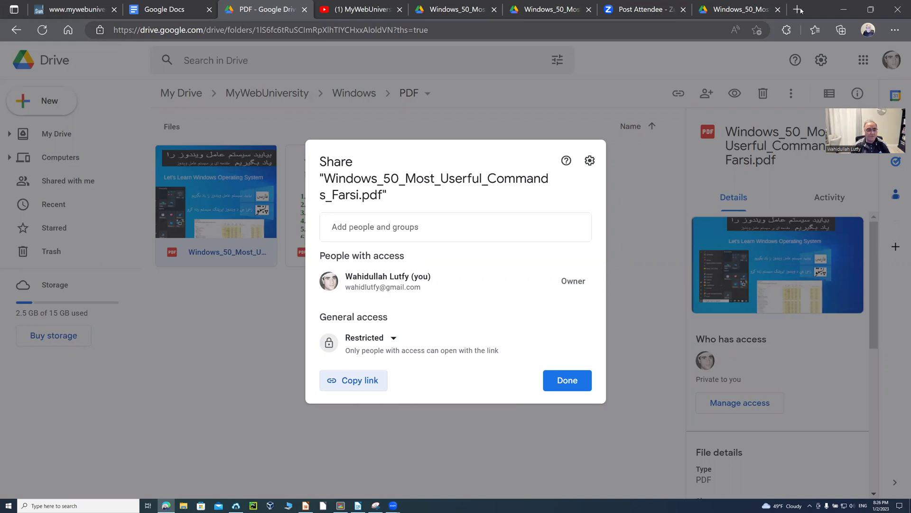
Paste the copied Farsi PDF link into a new browser tab and load it
{"action": "left_click", "coordinate": [800, 10]}
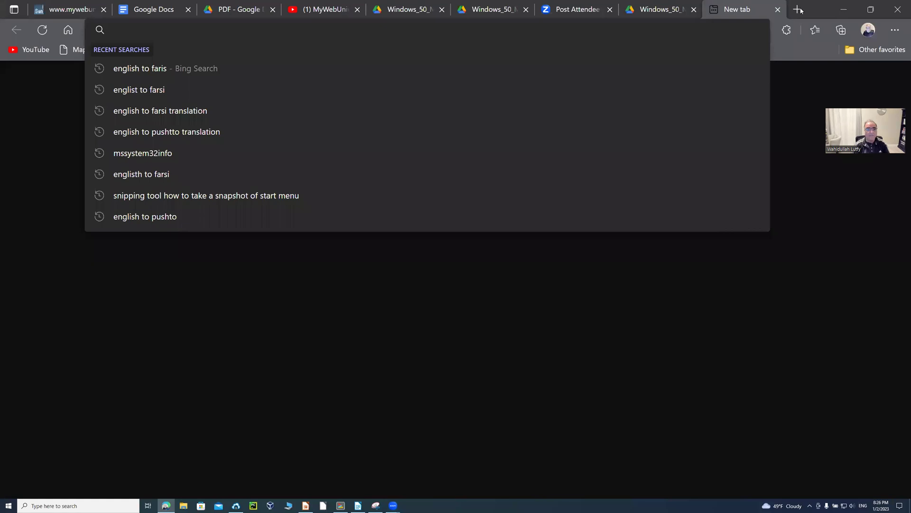
{"action": "key", "text": "ctrl+v"}
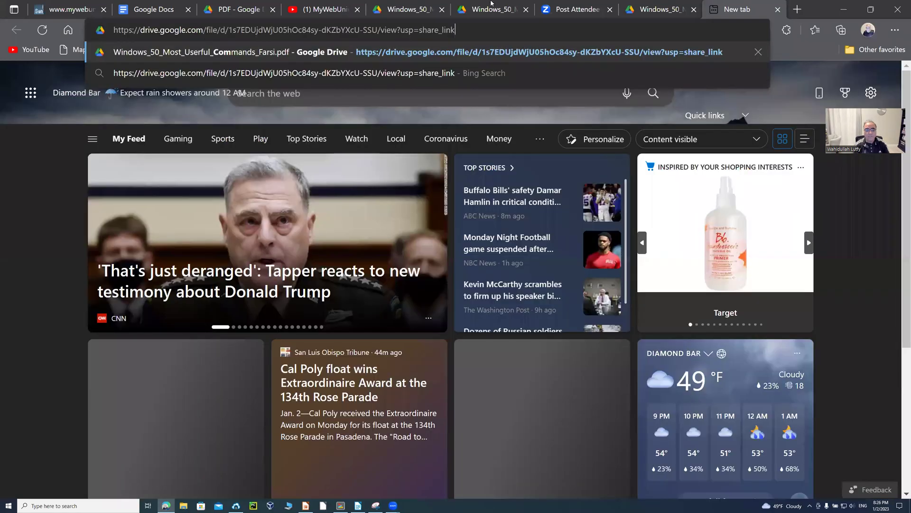
{"action": "key", "text": "Return"}
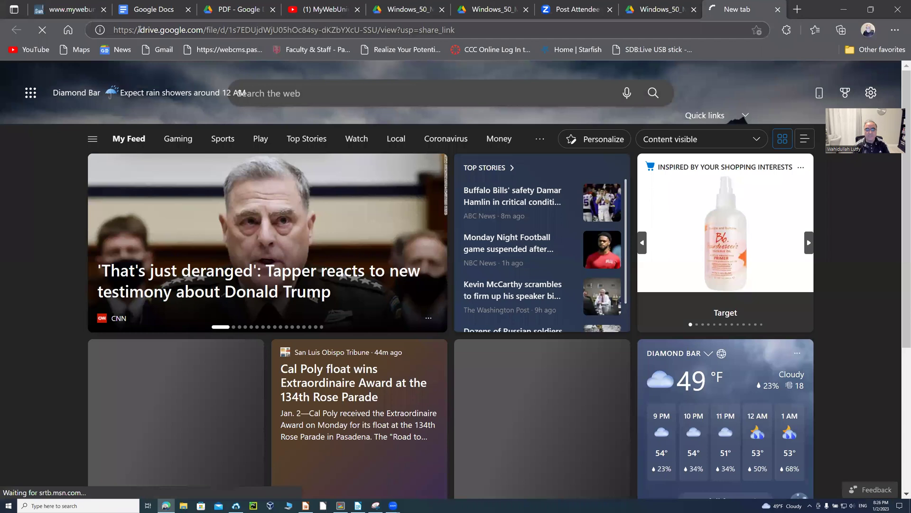
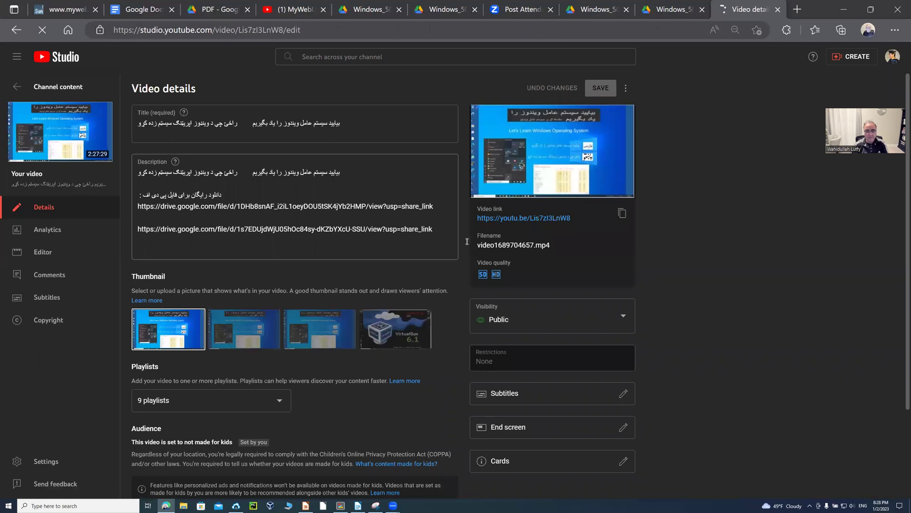
Paste a third copy of the Drive link on a new line in the description
{"action": "key", "text": "Return"}
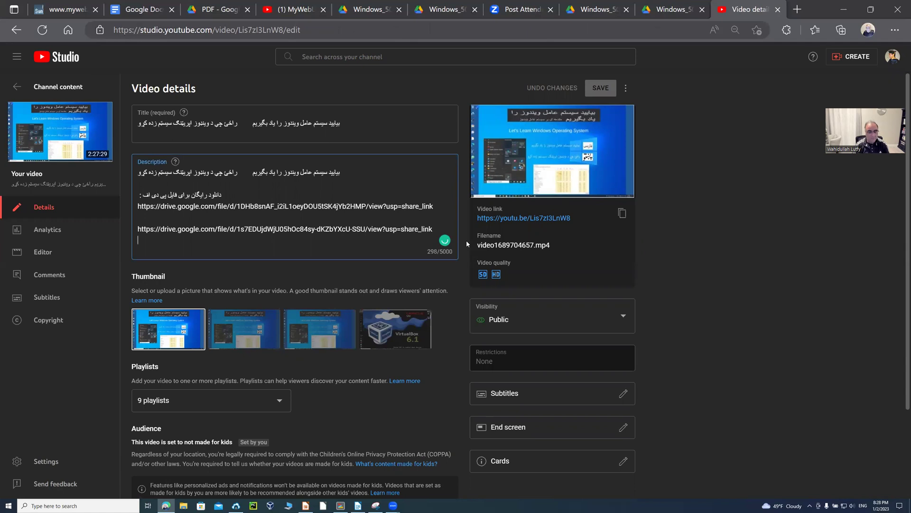
{"action": "key", "text": "Return"}
{"action": "left_click_drag", "start_coordinate": [432, 251], "coordinate": [415, 251]}
{"action": "left_click_drag", "start_coordinate": [111, 257], "coordinate": [144, 256]}
Delete the duplicate third link so only two Drive links remain, then go to the Drive tab
{"action": "key", "text": "ctrl+a"}
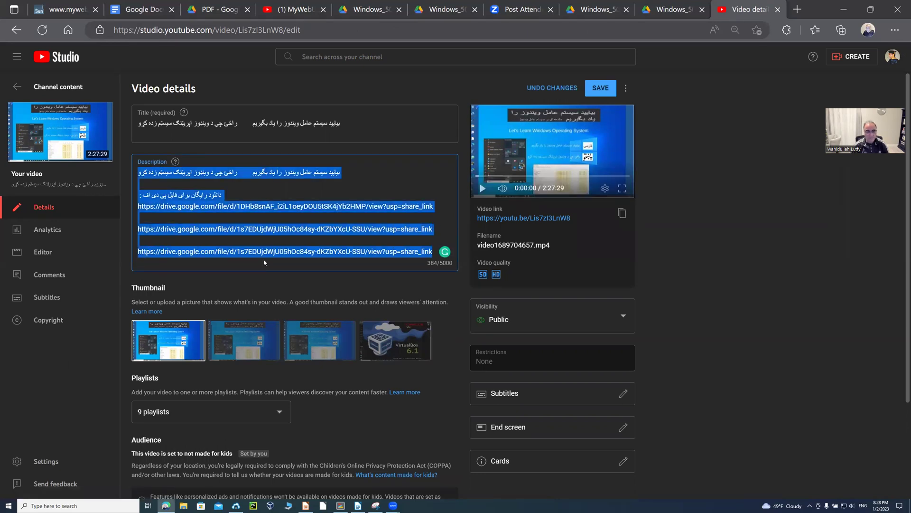
{"action": "left_click", "coordinate": [434, 242]}
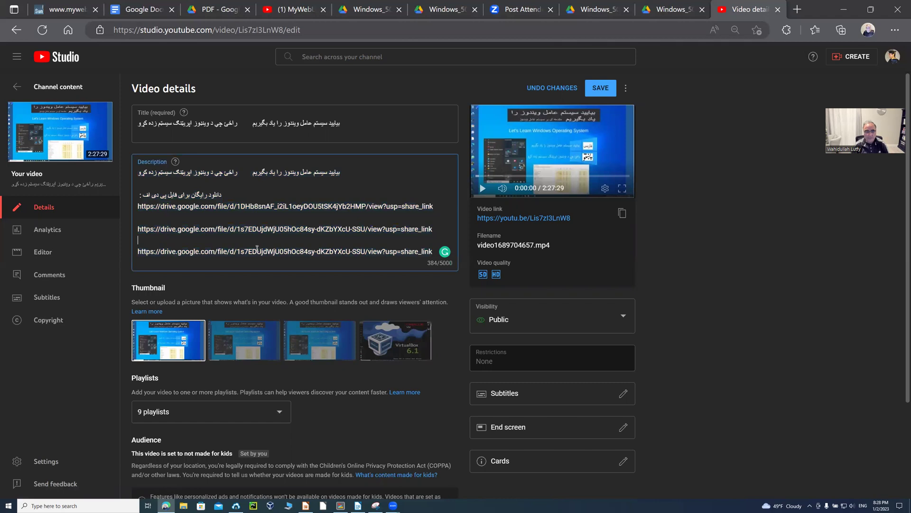
{"action": "left_click_drag", "start_coordinate": [433, 251], "coordinate": [356, 251]}
{"action": "key", "text": "ctrl+a"}
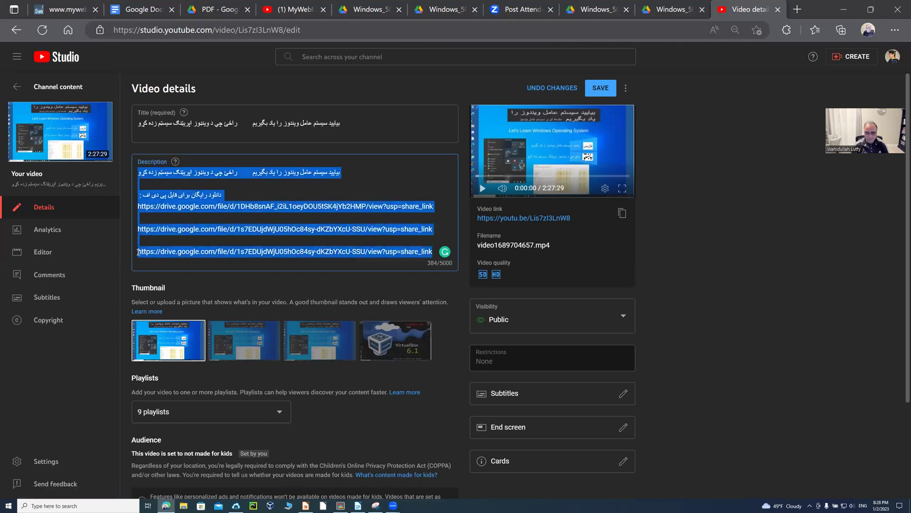
{"action": "triple_click", "coordinate": [142, 253]}
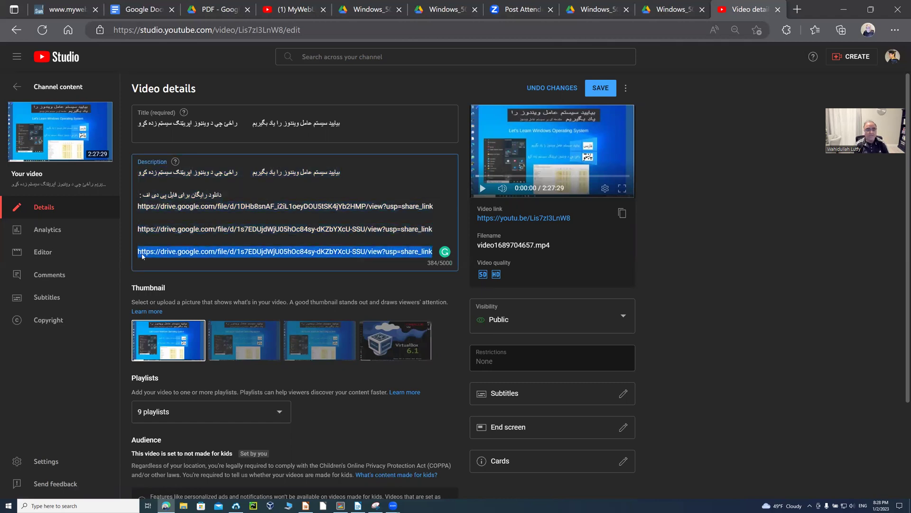
{"action": "key", "text": "BackSpace"}
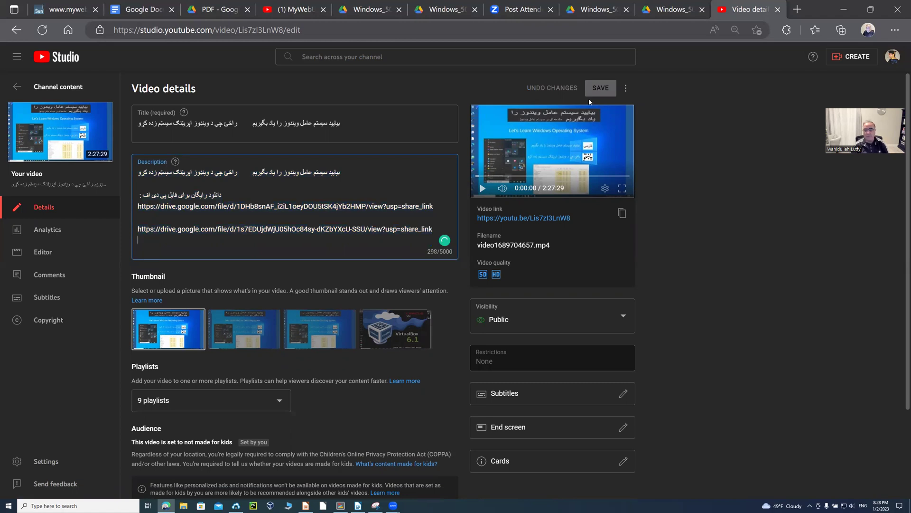
{"action": "left_click", "coordinate": [741, 183]}
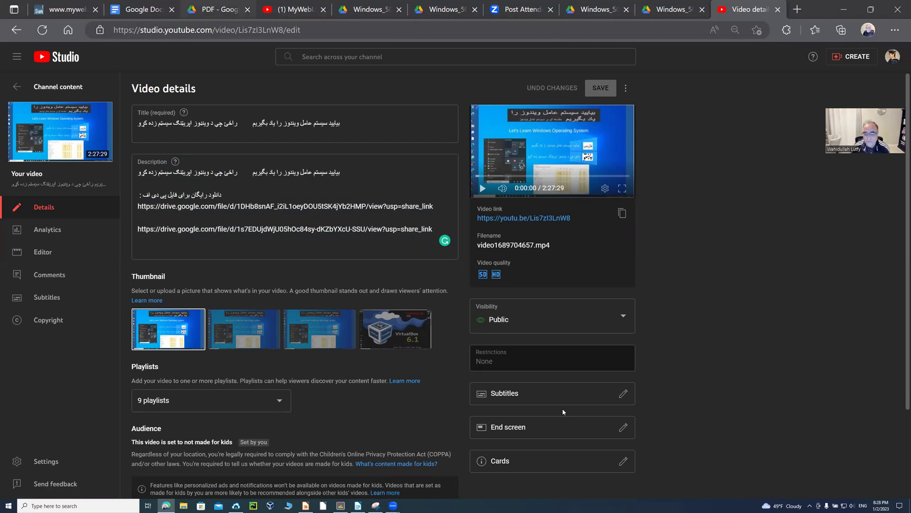
{"action": "key", "text": "ctrl+3"}
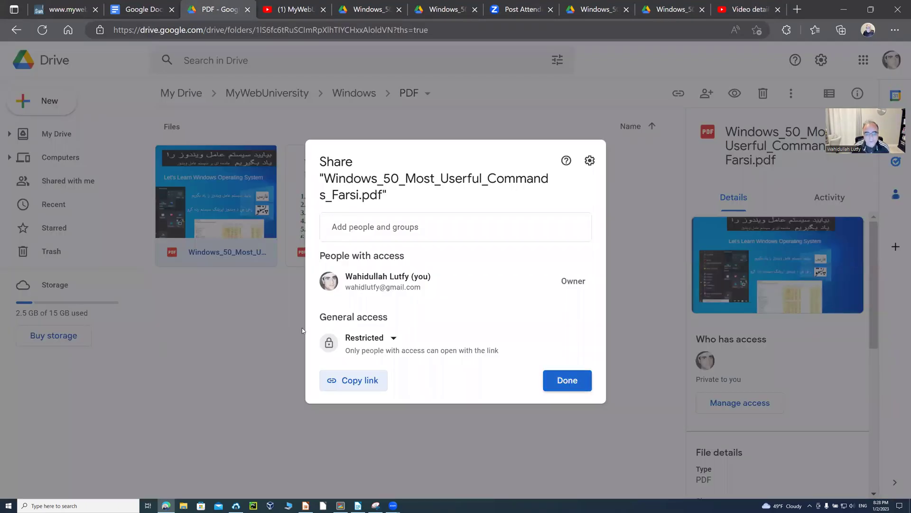
Close the PDF's sharing settings and start a file upload into the PDF folder
{"action": "left_click", "coordinate": [302, 328]}
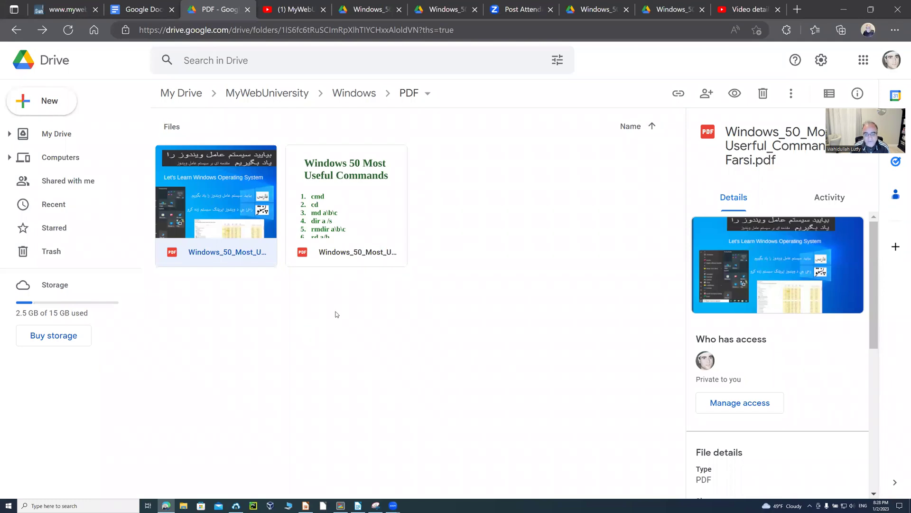
{"action": "right_click", "coordinate": [480, 203]}
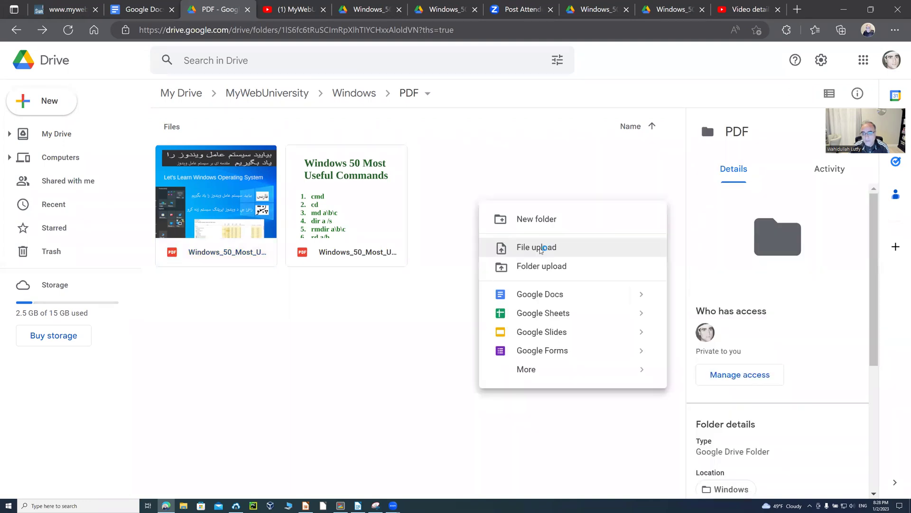
{"action": "left_click", "coordinate": [536, 248]}
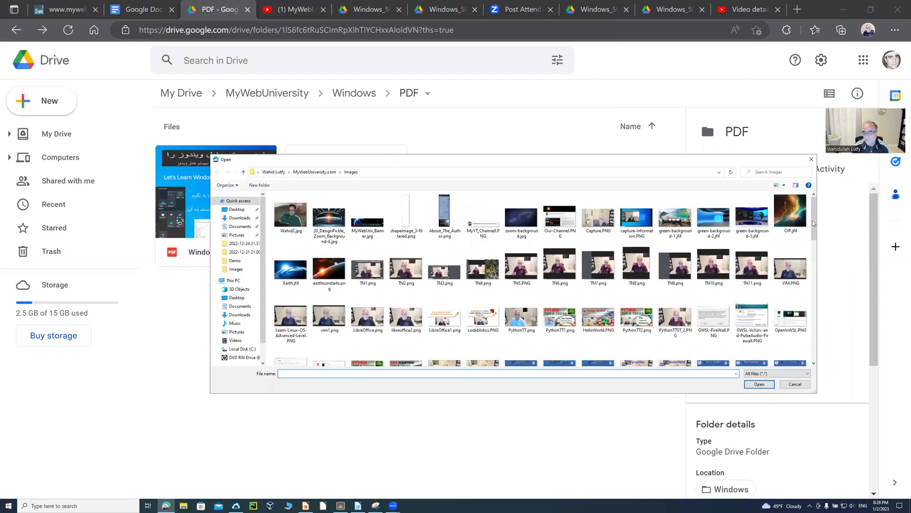
Pick Windows_50_Most_Userful_Commands_Farsi.pdf, then cancel the duplicate upload
{"action": "scroll", "coordinate": [806, 356], "scroll_direction": "down", "scroll_amount": 10}
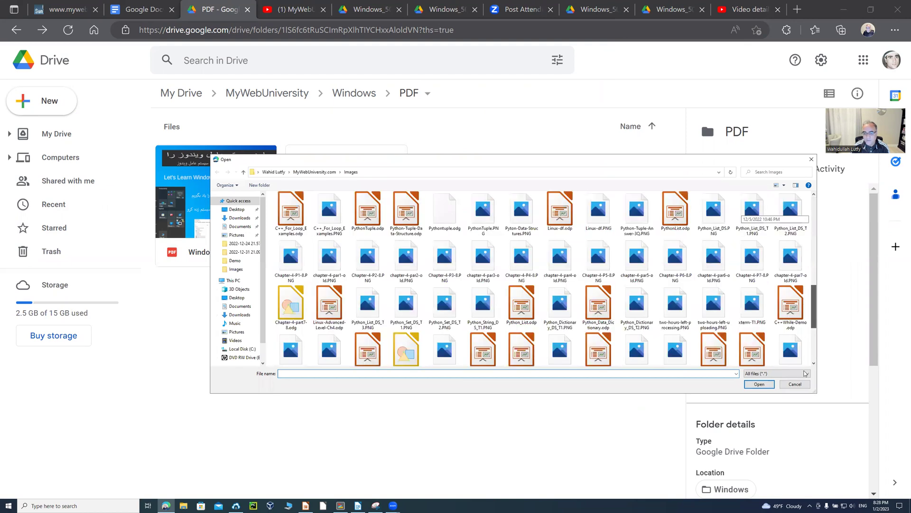
{"action": "scroll", "coordinate": [802, 354], "scroll_direction": "down", "scroll_amount": 3}
{"action": "left_click", "coordinate": [491, 349]}
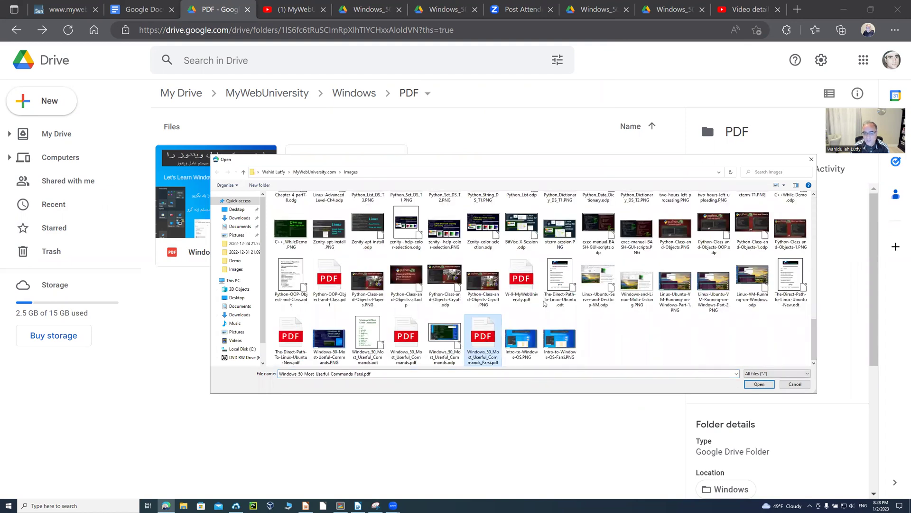
{"action": "key", "text": "Return"}
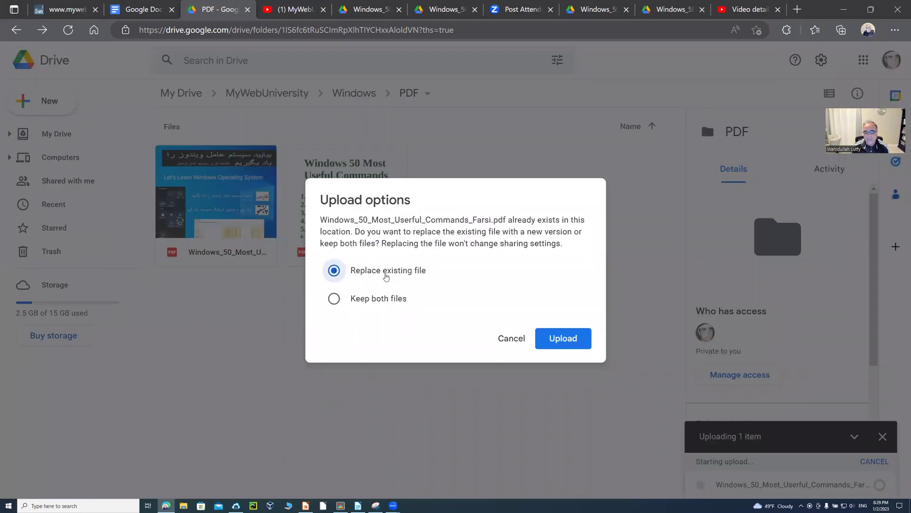
{"action": "left_click", "coordinate": [511, 338]}
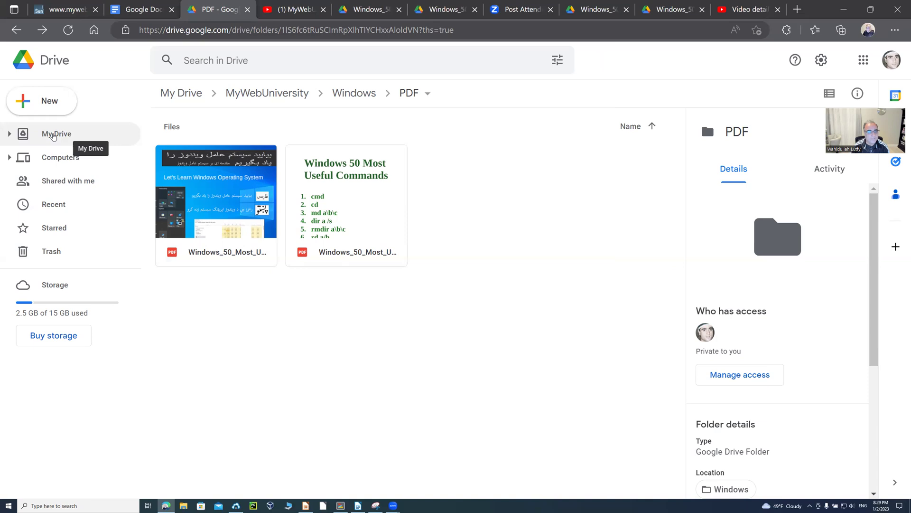
Go to My Drive and select The Direct Path To Linux Ubuntu document
{"action": "left_click", "coordinate": [54, 137]}
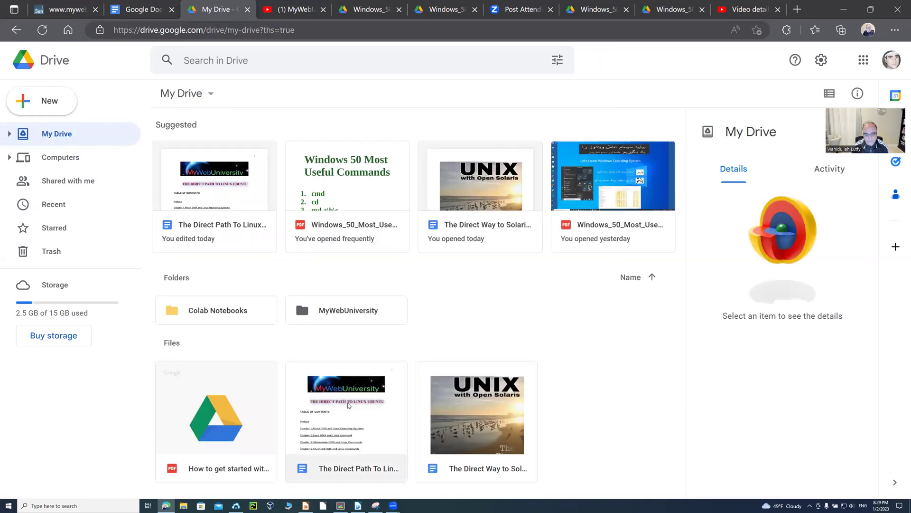
{"action": "left_click", "coordinate": [345, 410]}
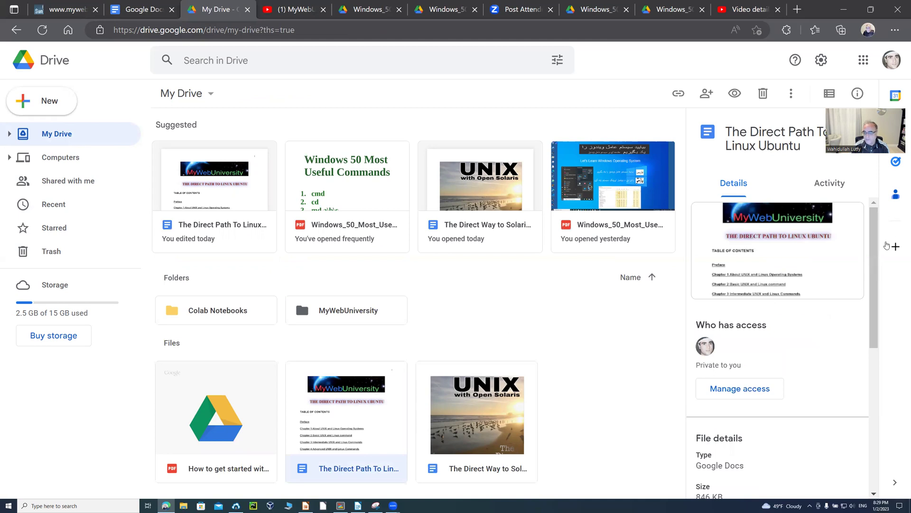
{"action": "scroll", "coordinate": [876, 283], "scroll_direction": "down", "scroll_amount": 1}
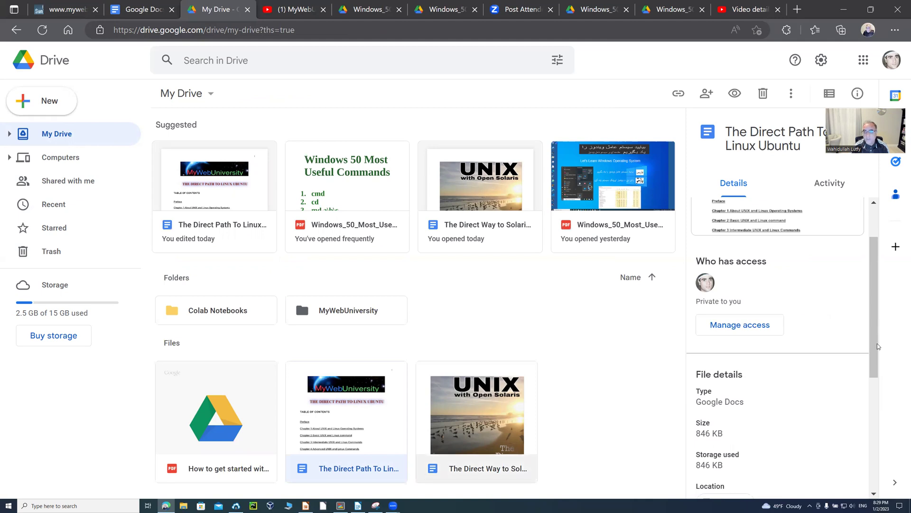
{"action": "scroll", "coordinate": [877, 358], "scroll_direction": "down", "scroll_amount": 2}
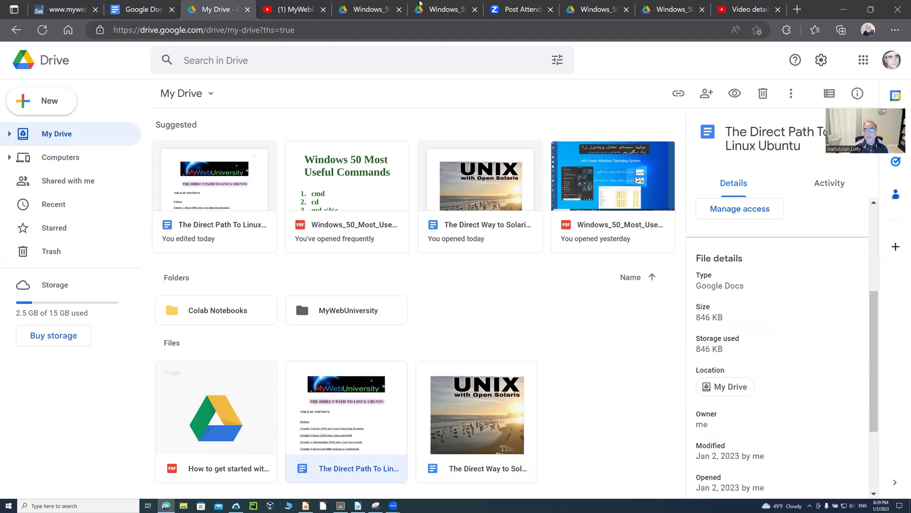
Close the extra Drive file, attendance and YouTube Studio video details tabs
{"action": "left_click", "coordinate": [394, 9]}
{"action": "left_click", "coordinate": [394, 9]}
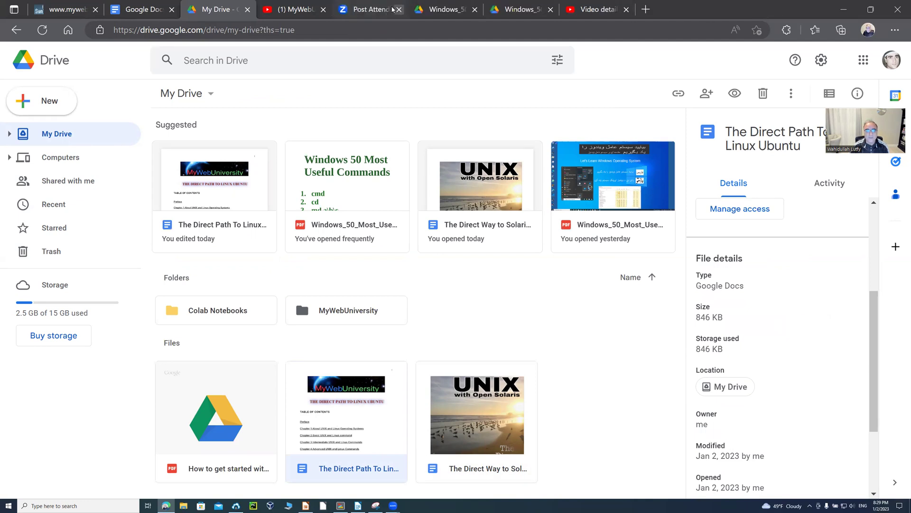
{"action": "left_click", "coordinate": [394, 9]}
{"action": "left_click", "coordinate": [393, 9]}
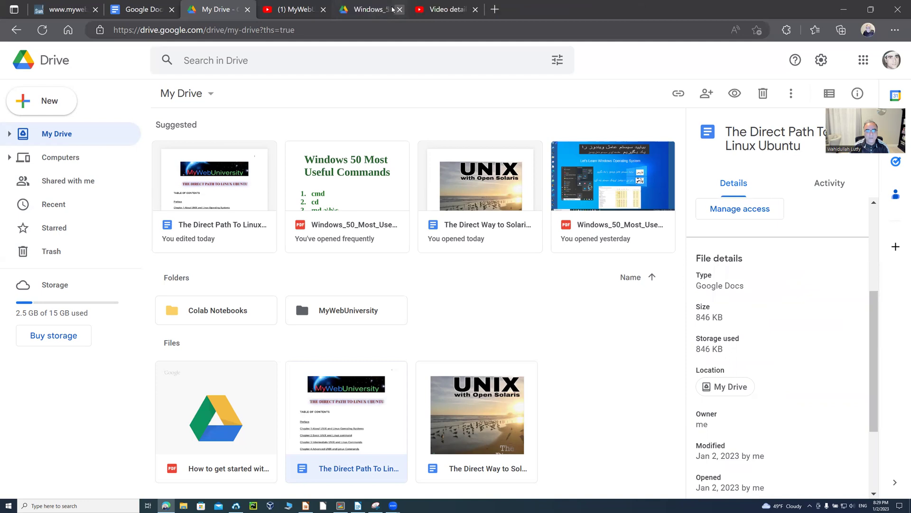
{"action": "left_click", "coordinate": [399, 9]}
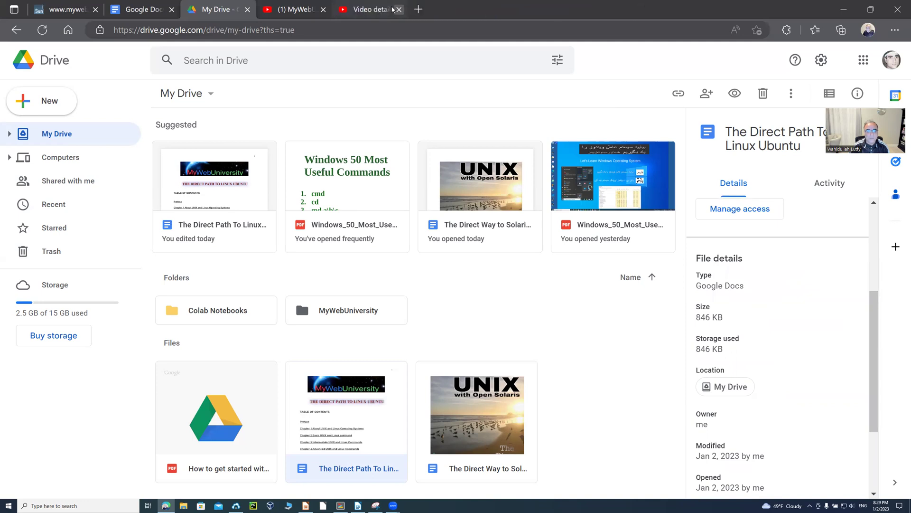
{"action": "left_click", "coordinate": [399, 9]}
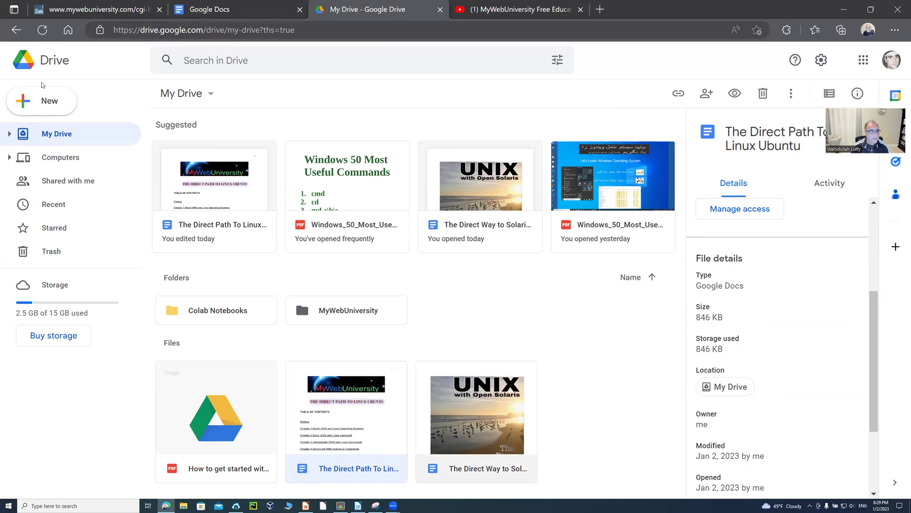
Load the Docs home page and open 'The Direct Path To Linux Ubuntu' from Recent documents
{"action": "left_click", "coordinate": [309, 26]}
{"action": "type", "text": "docs"}
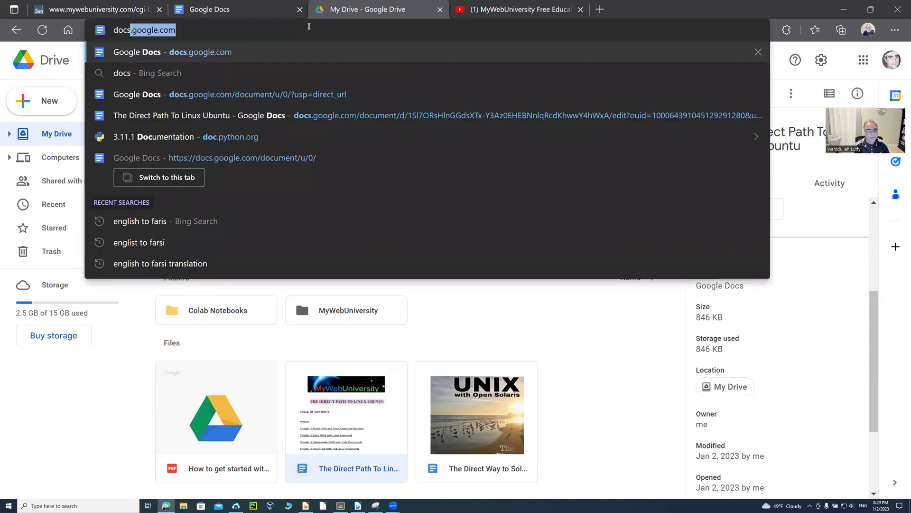
{"action": "key", "text": "Return"}
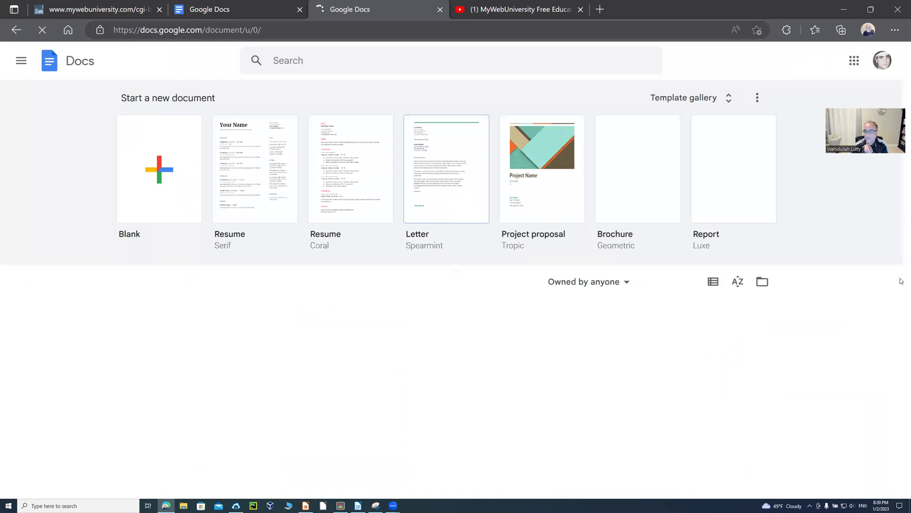
{"action": "scroll", "coordinate": [900, 281], "scroll_direction": "down", "scroll_amount": 2}
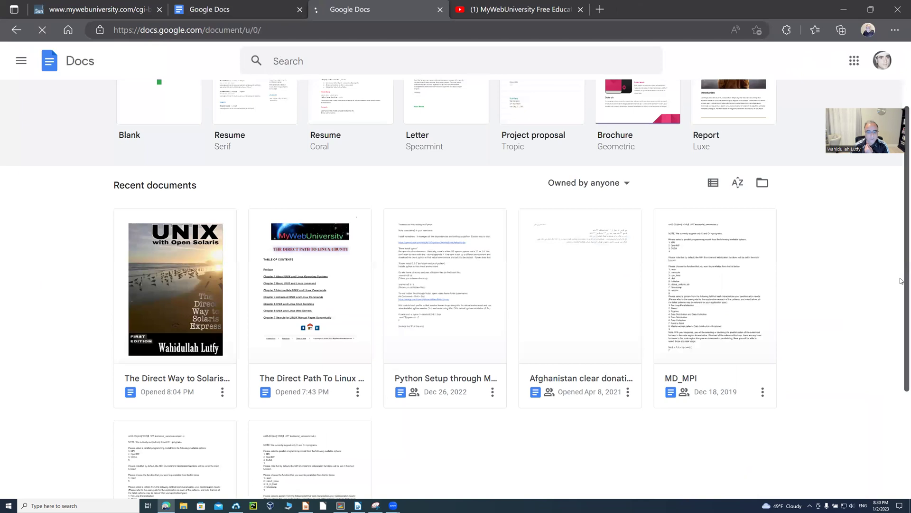
{"action": "scroll", "coordinate": [900, 308], "scroll_direction": "down", "scroll_amount": 1}
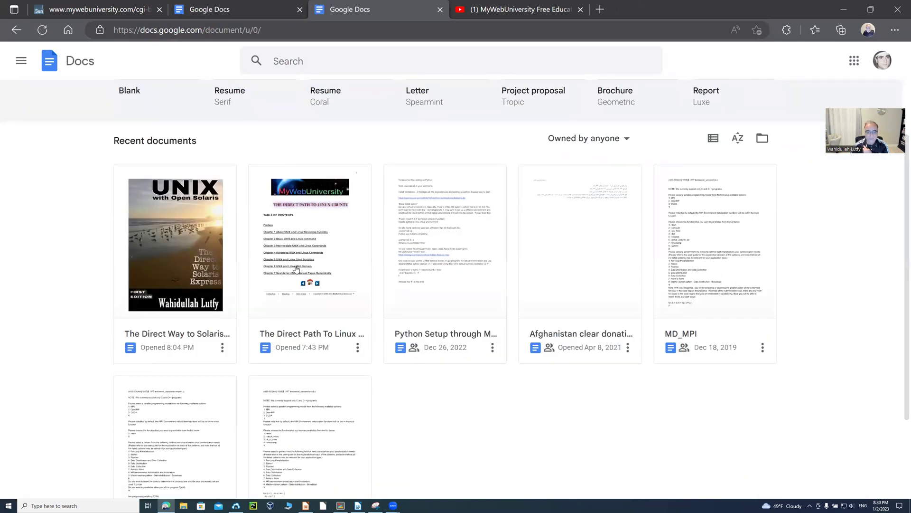
{"action": "left_click", "coordinate": [288, 231]}
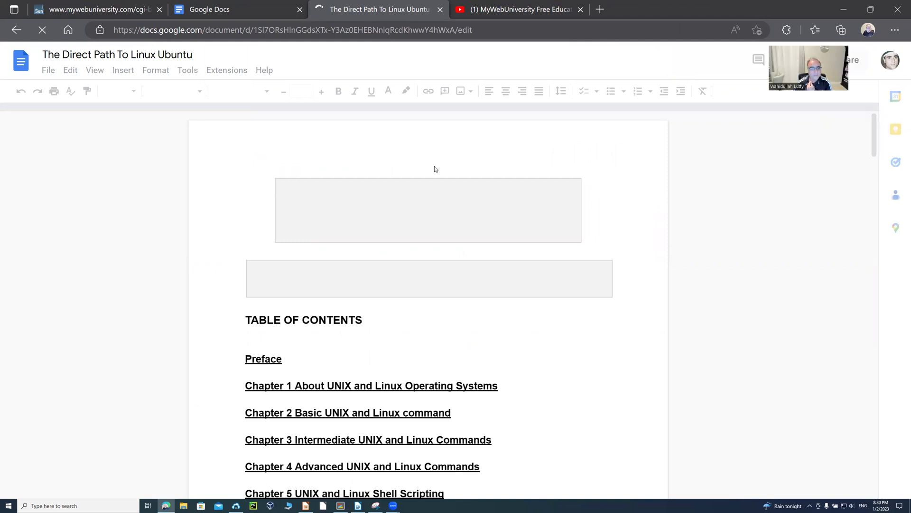
{"action": "key", "text": "ctrl+Tab"}
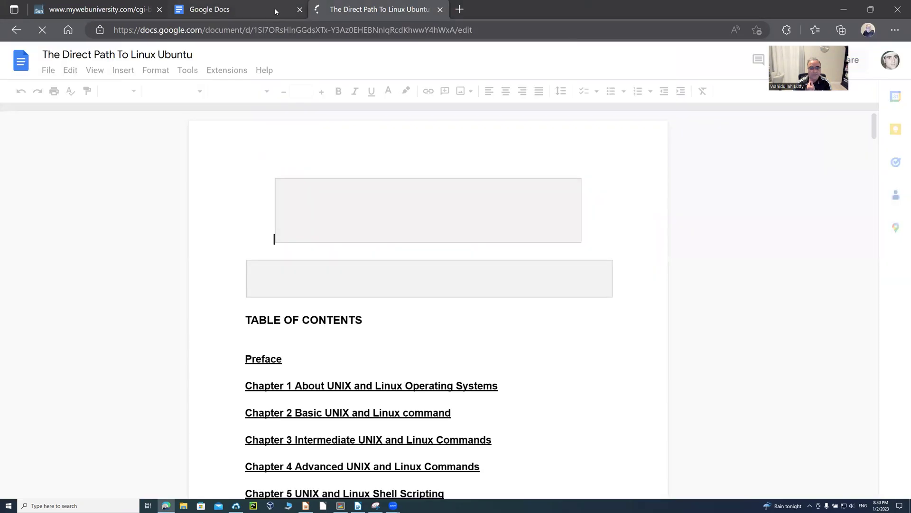
{"action": "key", "text": "ctrl+w"}
{"action": "mouse_move", "coordinate": [271, 13]}
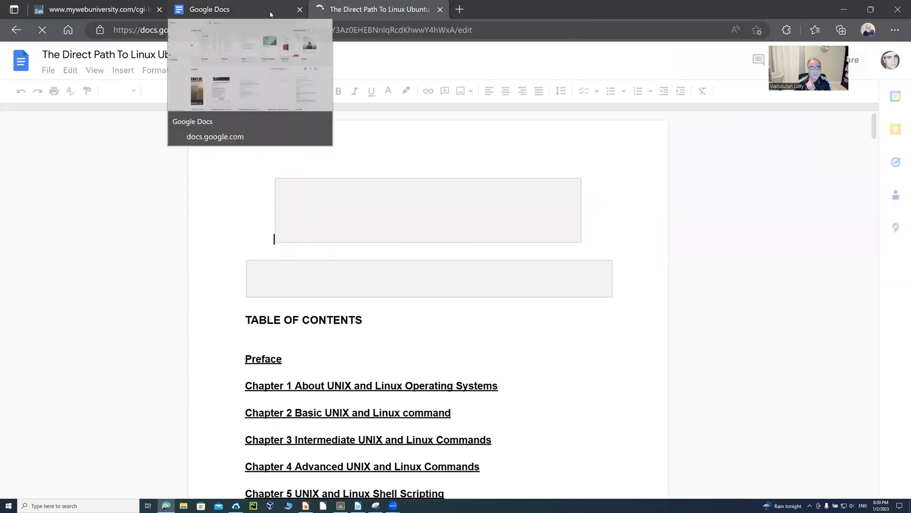
{"action": "left_click", "coordinate": [300, 10]}
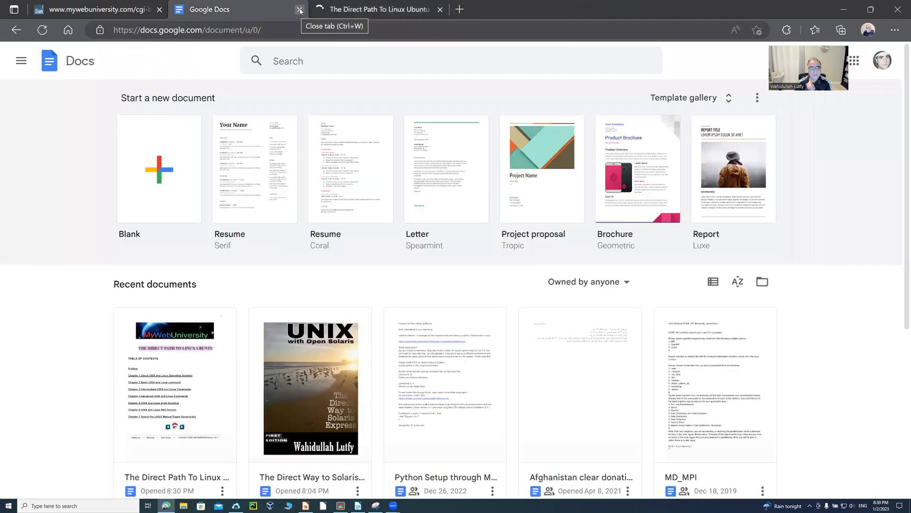
{"action": "left_click", "coordinate": [300, 9]}
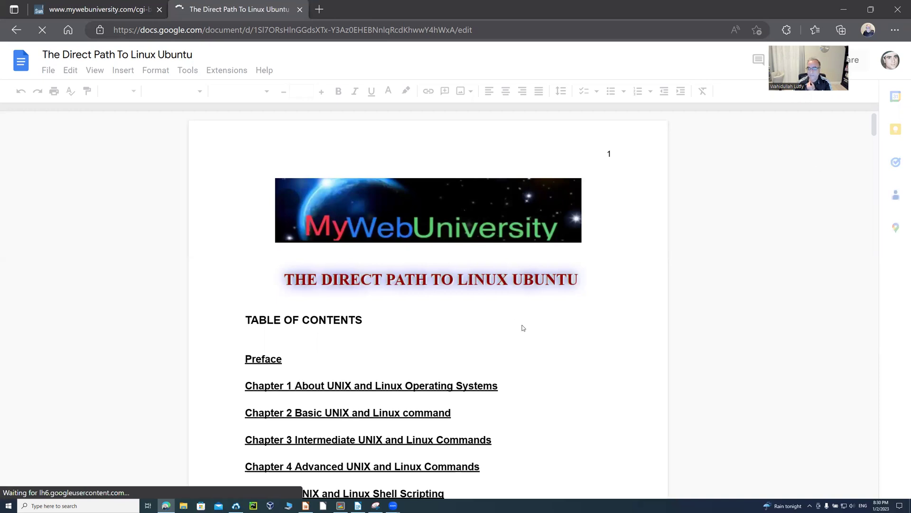
{"action": "scroll", "coordinate": [518, 328], "scroll_direction": "down", "scroll_amount": 7}
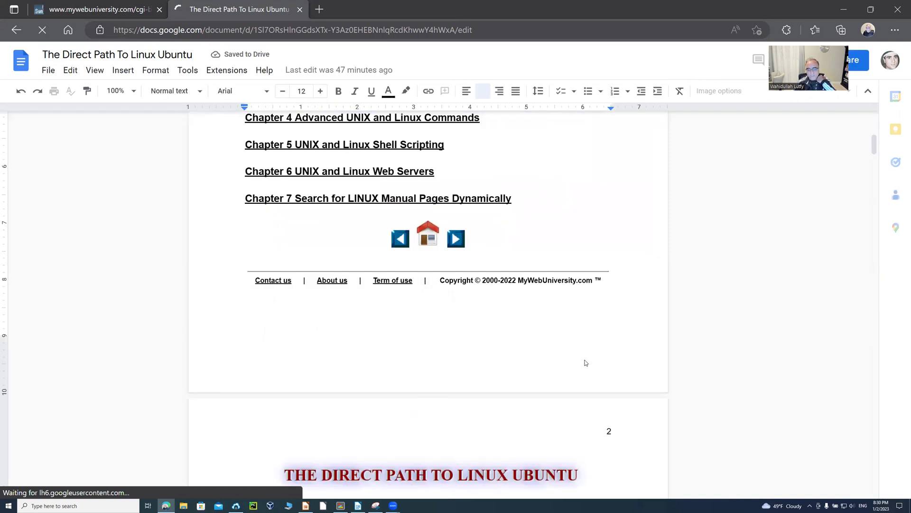
{"action": "scroll", "coordinate": [586, 362], "scroll_direction": "down", "scroll_amount": 3}
{"action": "scroll", "coordinate": [584, 362], "scroll_direction": "down", "scroll_amount": 8}
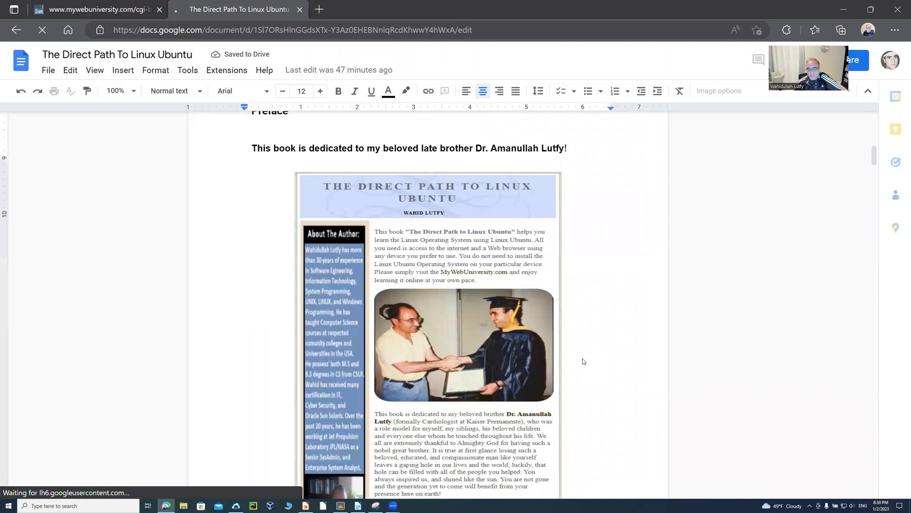
{"action": "scroll", "coordinate": [582, 363], "scroll_direction": "down", "scroll_amount": 7}
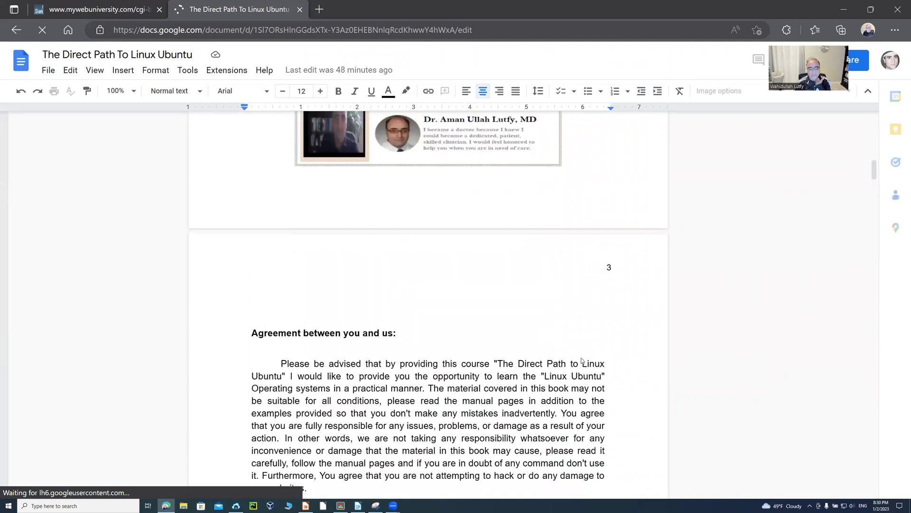
{"action": "scroll", "coordinate": [581, 363], "scroll_direction": "down", "scroll_amount": 7}
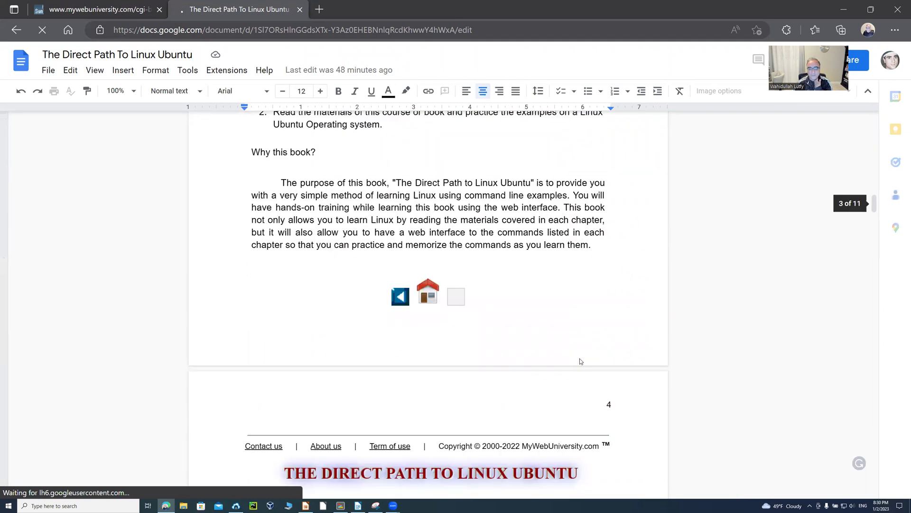
{"action": "scroll", "coordinate": [581, 361], "scroll_direction": "down", "scroll_amount": 2}
{"action": "scroll", "coordinate": [580, 361], "scroll_direction": "down", "scroll_amount": 9}
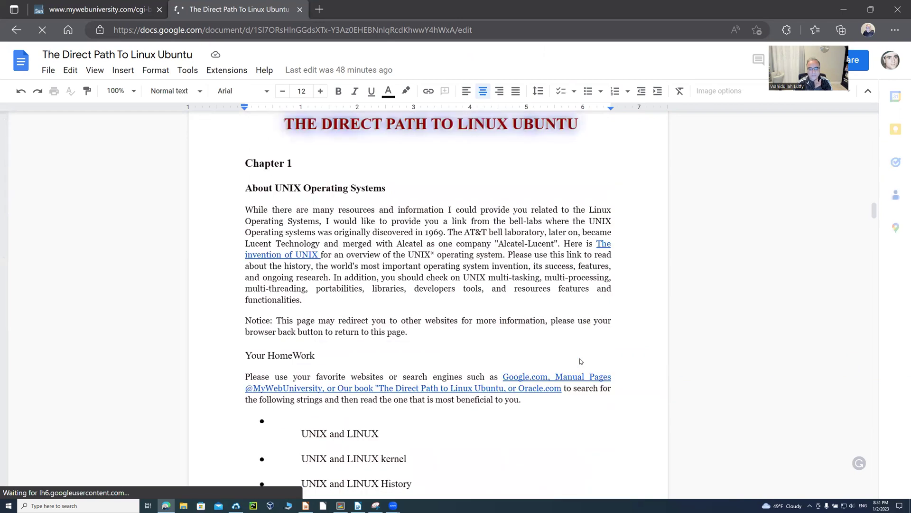
{"action": "scroll", "coordinate": [579, 360], "scroll_direction": "down", "scroll_amount": 4}
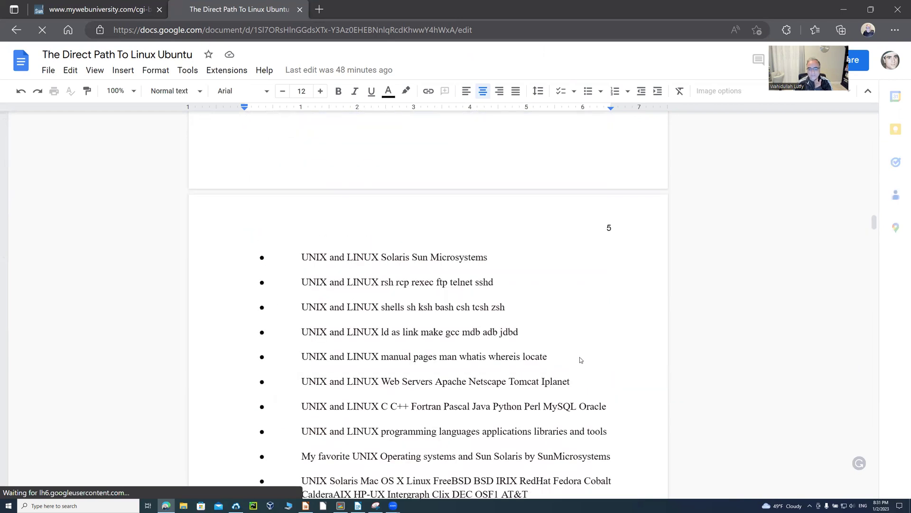
{"action": "scroll", "coordinate": [580, 361], "scroll_direction": "down", "scroll_amount": 4}
{"action": "scroll", "coordinate": [580, 361], "scroll_direction": "down", "scroll_amount": 5}
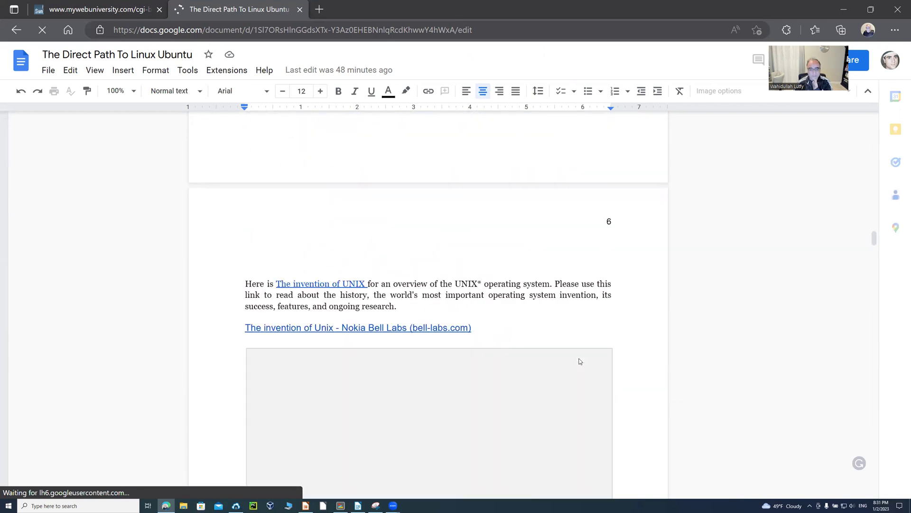
{"action": "scroll", "coordinate": [580, 361], "scroll_direction": "down", "scroll_amount": 2}
{"action": "scroll", "coordinate": [580, 362], "scroll_direction": "down", "scroll_amount": 3}
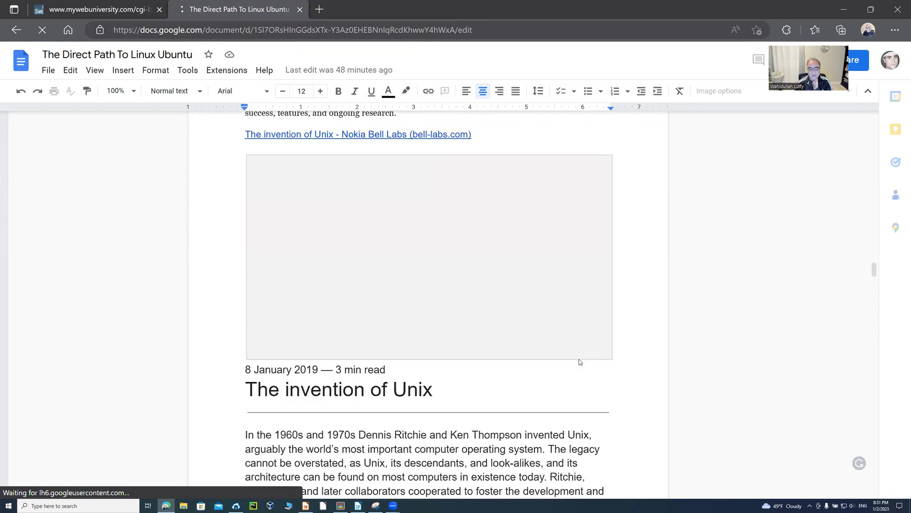
{"action": "scroll", "coordinate": [579, 361], "scroll_direction": "down", "scroll_amount": 3}
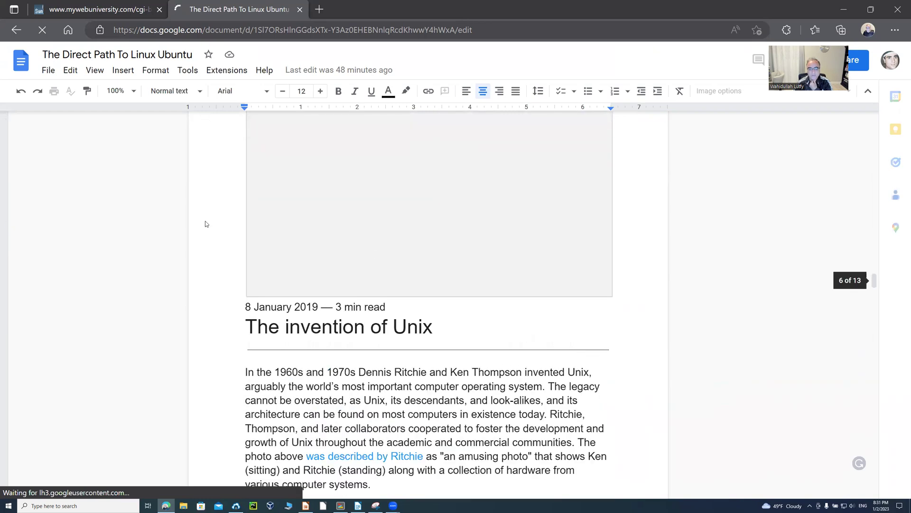
{"action": "scroll", "coordinate": [743, 458], "scroll_direction": "up", "scroll_amount": 3}
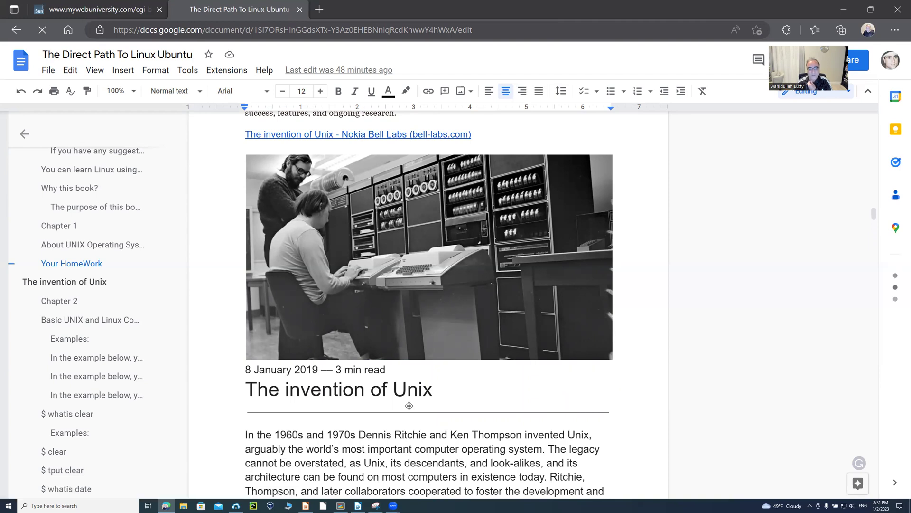
{"action": "scroll", "coordinate": [411, 409], "scroll_direction": "down", "scroll_amount": 3}
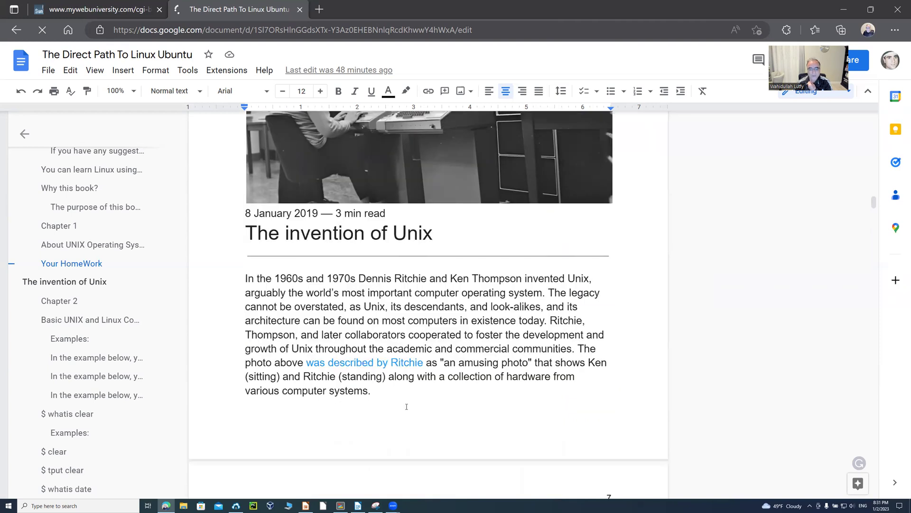
{"action": "scroll", "coordinate": [406, 405], "scroll_direction": "down", "scroll_amount": 6}
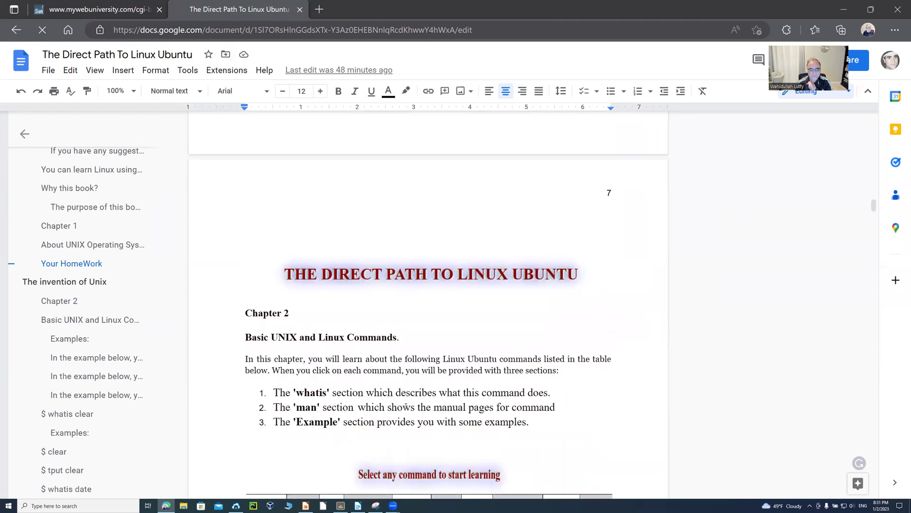
{"action": "scroll", "coordinate": [406, 406], "scroll_direction": "down", "scroll_amount": 4}
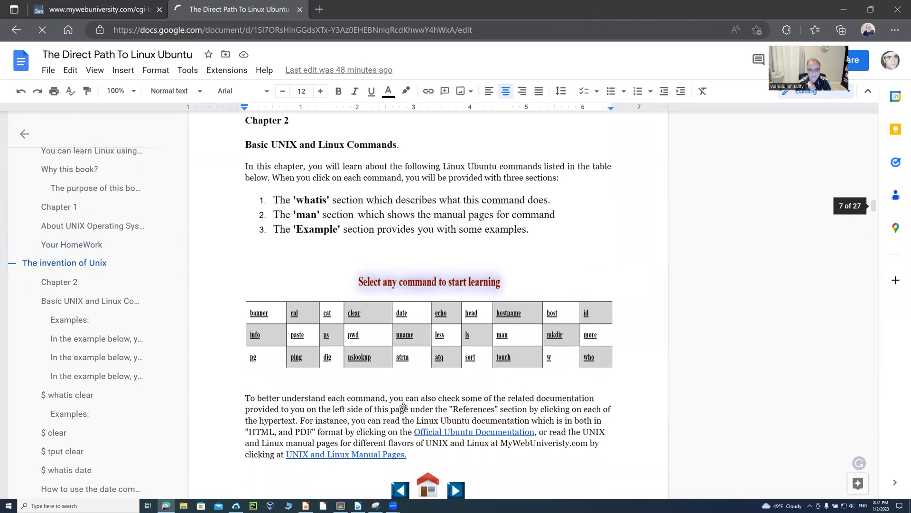
{"action": "scroll", "coordinate": [403, 407], "scroll_direction": "down", "scroll_amount": 13}
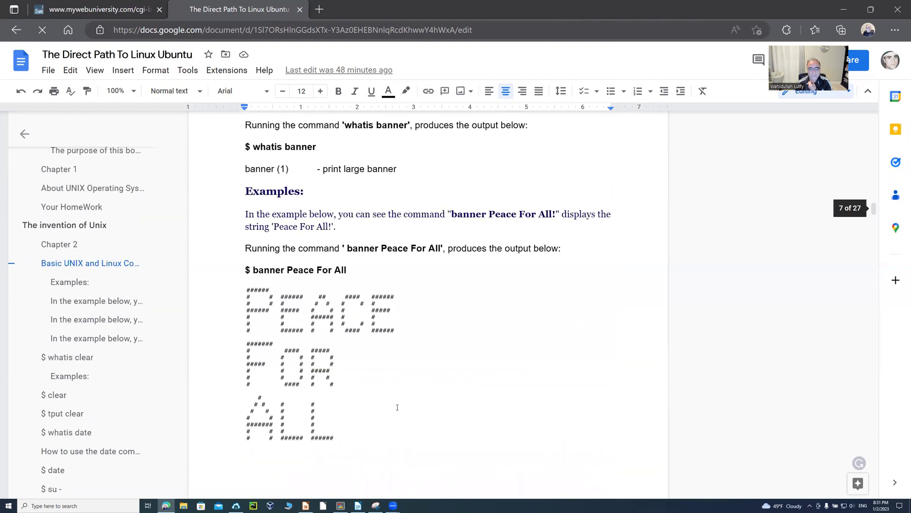
{"action": "scroll", "coordinate": [396, 405], "scroll_direction": "down", "scroll_amount": 10}
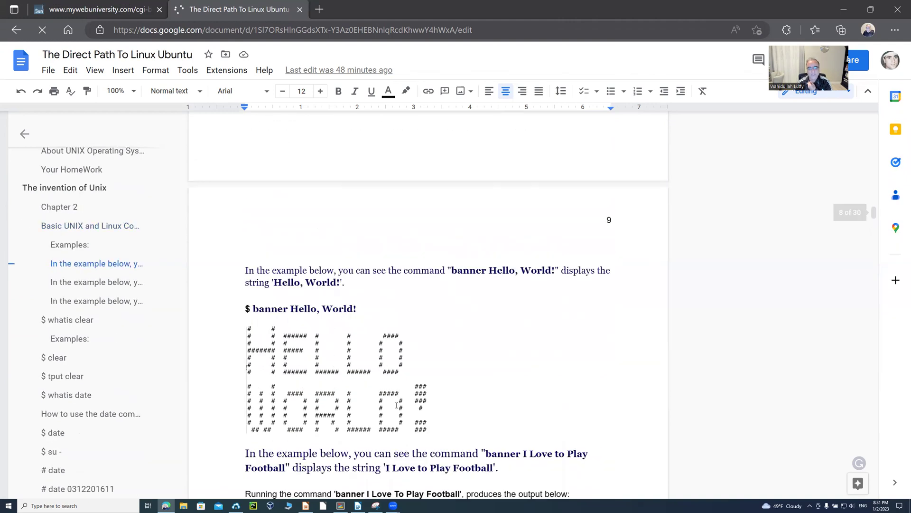
{"action": "scroll", "coordinate": [396, 404], "scroll_direction": "down", "scroll_amount": 6}
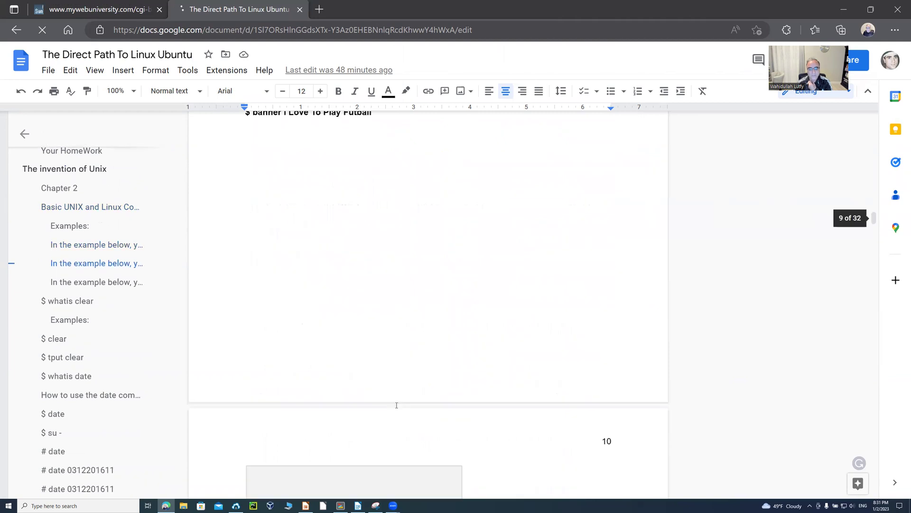
{"action": "scroll", "coordinate": [396, 404], "scroll_direction": "down", "scroll_amount": 1}
{"action": "scroll", "coordinate": [396, 403], "scroll_direction": "down", "scroll_amount": 3}
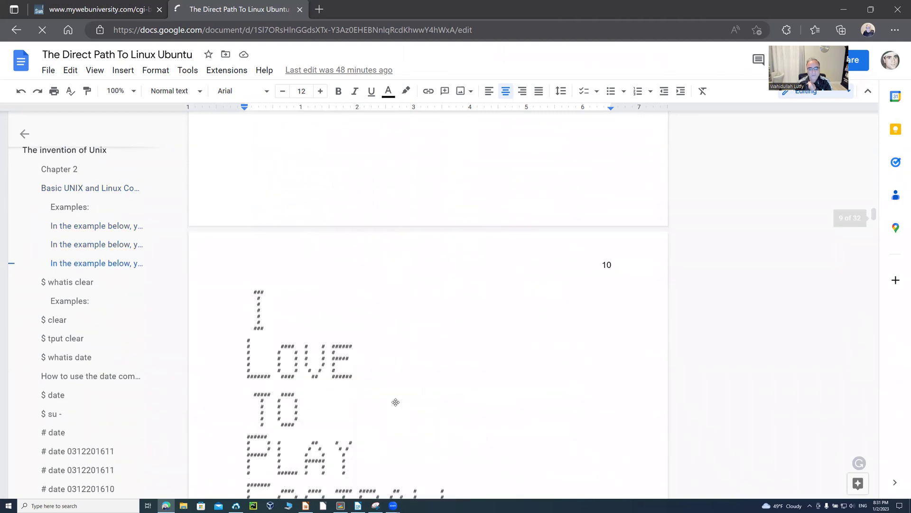
{"action": "scroll", "coordinate": [396, 402], "scroll_direction": "down", "scroll_amount": 5}
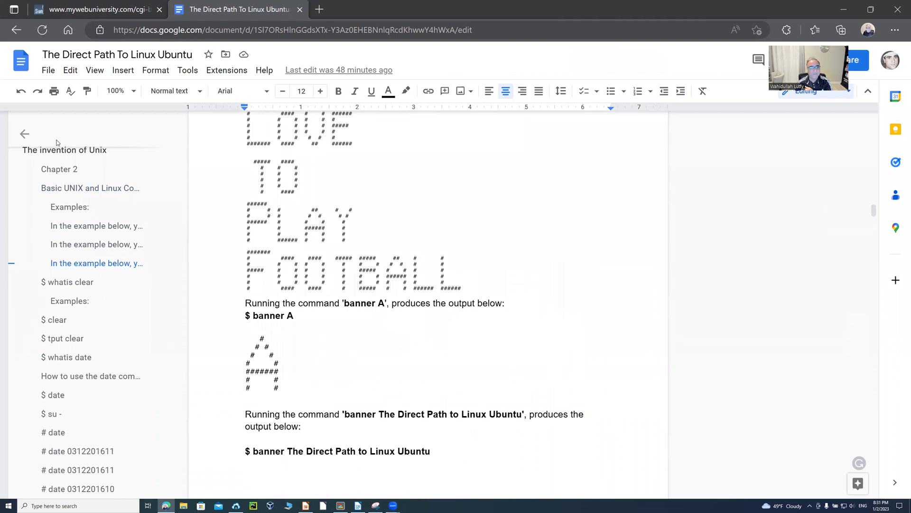
Download the document as a PDF Document (.pdf) and show the browser's recent downloads
{"action": "left_click", "coordinate": [49, 72]}
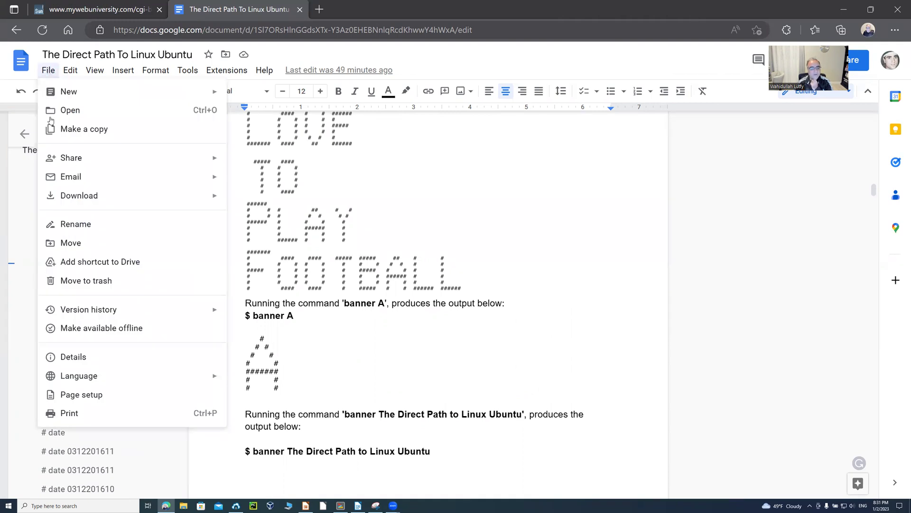
{"action": "mouse_move", "coordinate": [78, 201]}
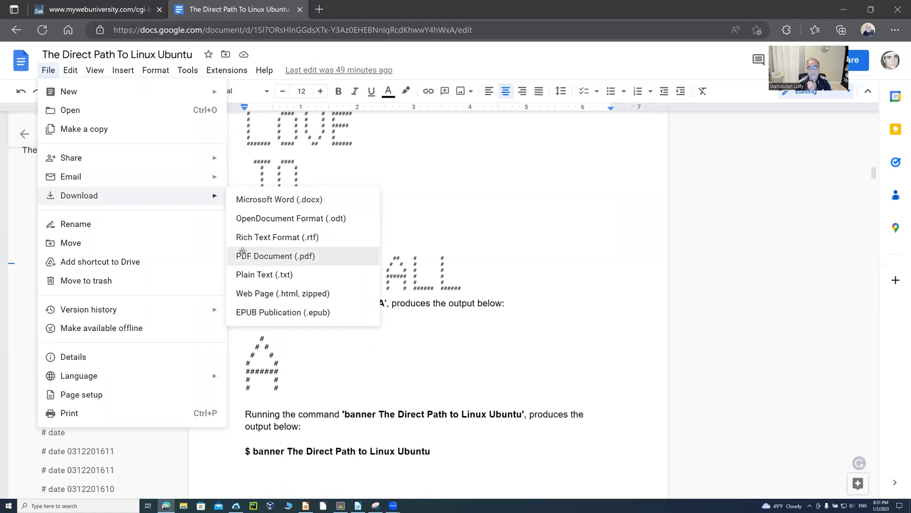
{"action": "left_click", "coordinate": [302, 257]}
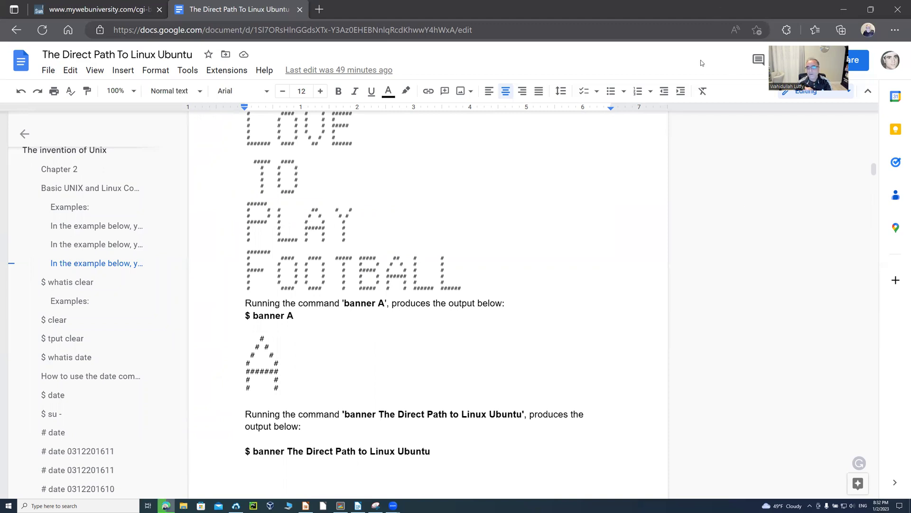
{"action": "key", "text": "ctrl+j"}
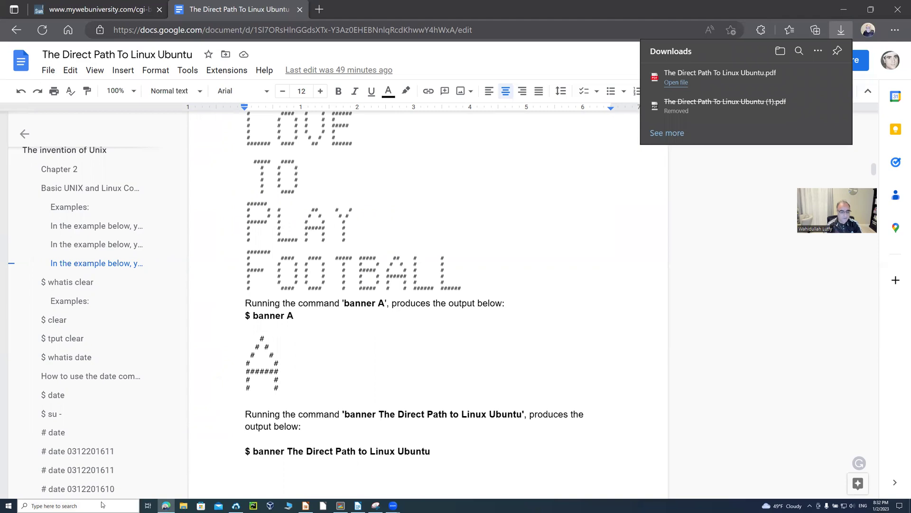
Launch Command Prompt by searching 'cmd' in Windows
{"action": "left_click", "coordinate": [101, 504]}
{"action": "type", "text": "cmd"}
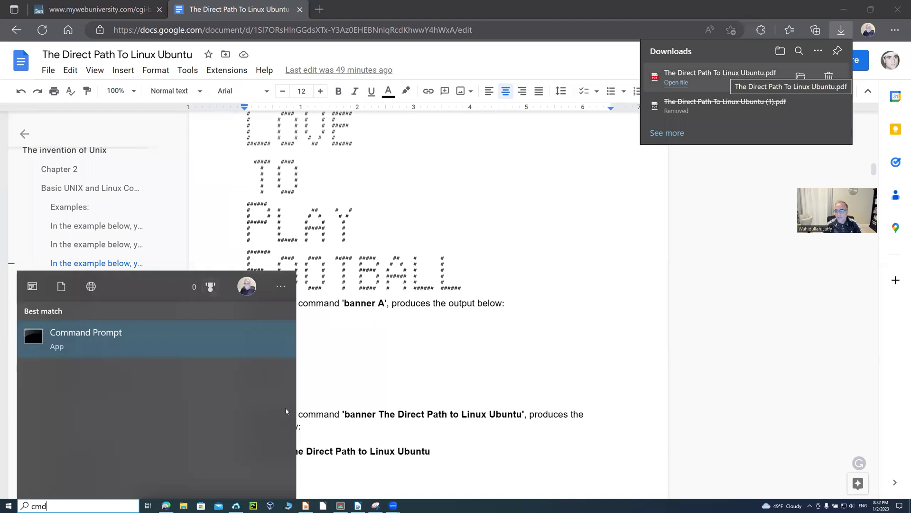
{"action": "left_click", "coordinate": [720, 72]}
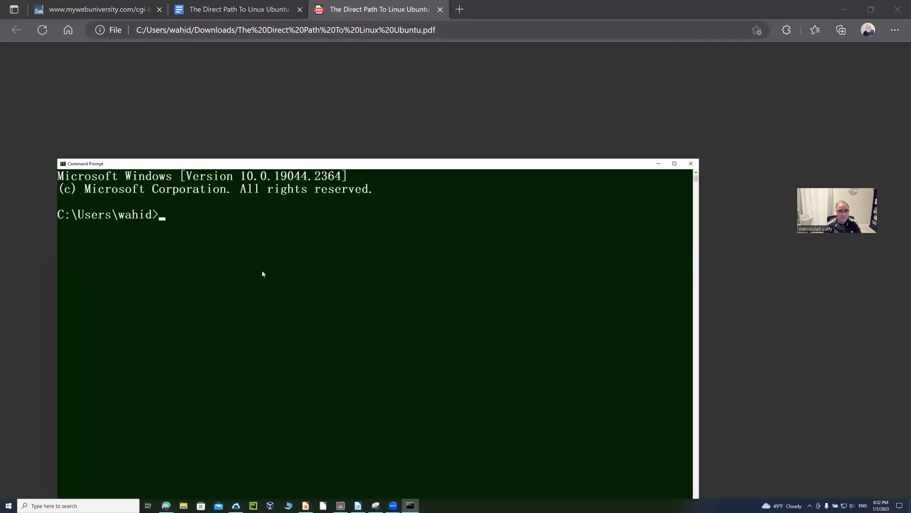
{"action": "left_click", "coordinate": [262, 273]}
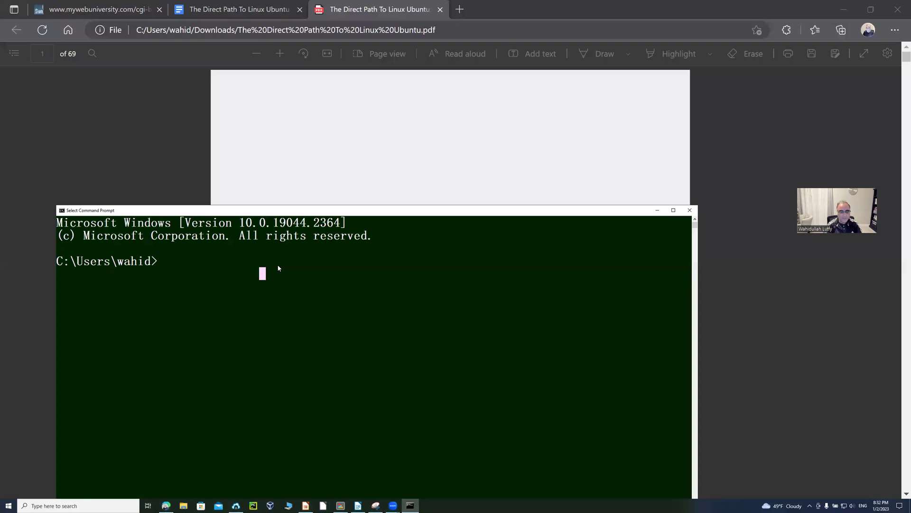
Run 'cd downloads' and 'dir *.pdf' to list The Direct Path To Linux Ubuntu.pdf
{"action": "type", "text": "cd download"}
{"action": "type", "text": "s"}
{"action": "key", "text": "Return"}
{"action": "type", "text": "dir *.pdf"}
{"action": "key", "text": "Return"}
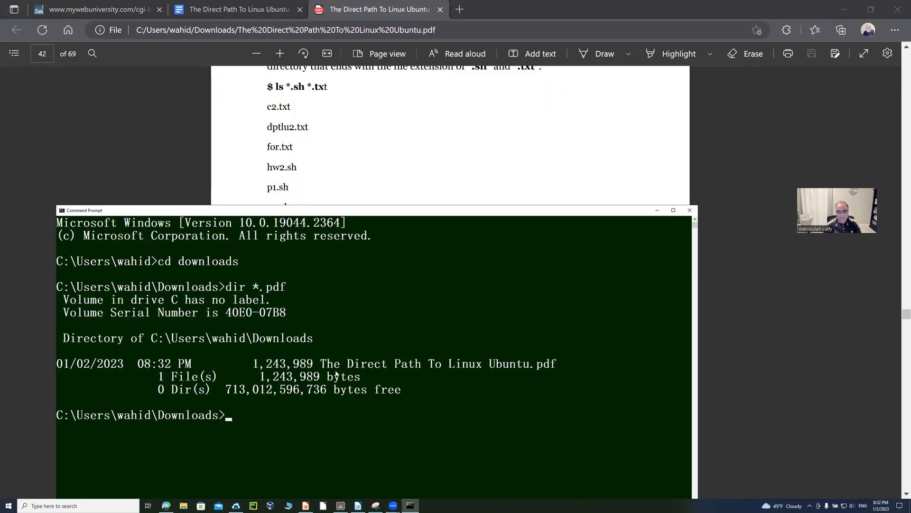
{"action": "left_click_drag", "start_coordinate": [322, 363], "coordinate": [381, 363]}
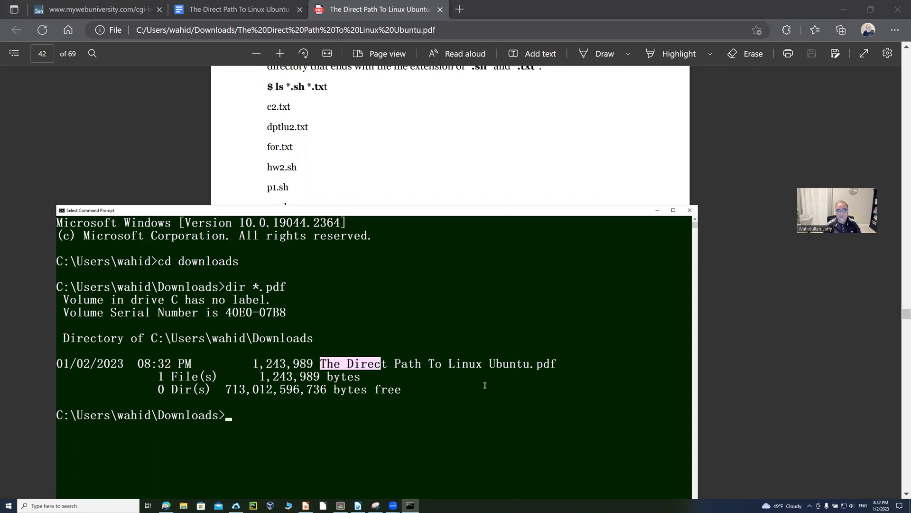
{"action": "left_click_drag", "start_coordinate": [461, 210], "coordinate": [432, 405]}
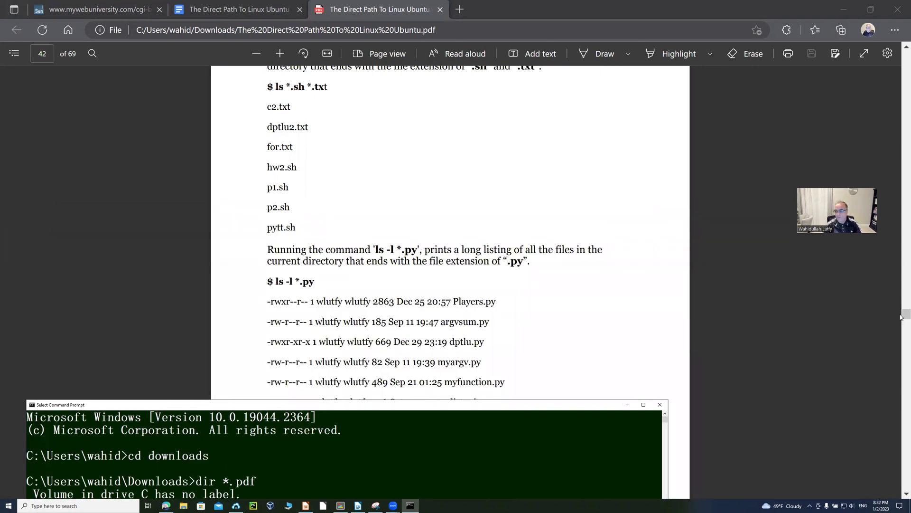
Scroll back through the downloaded PDF, then close its viewer tab
{"action": "left_click_drag", "start_coordinate": [901, 313], "coordinate": [901, 294]}
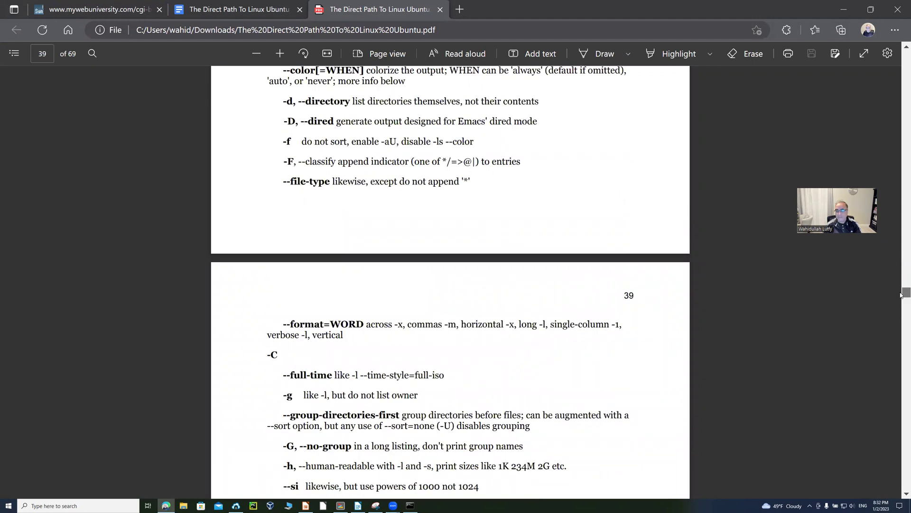
{"action": "scroll", "coordinate": [901, 291], "scroll_direction": "up", "scroll_amount": 5}
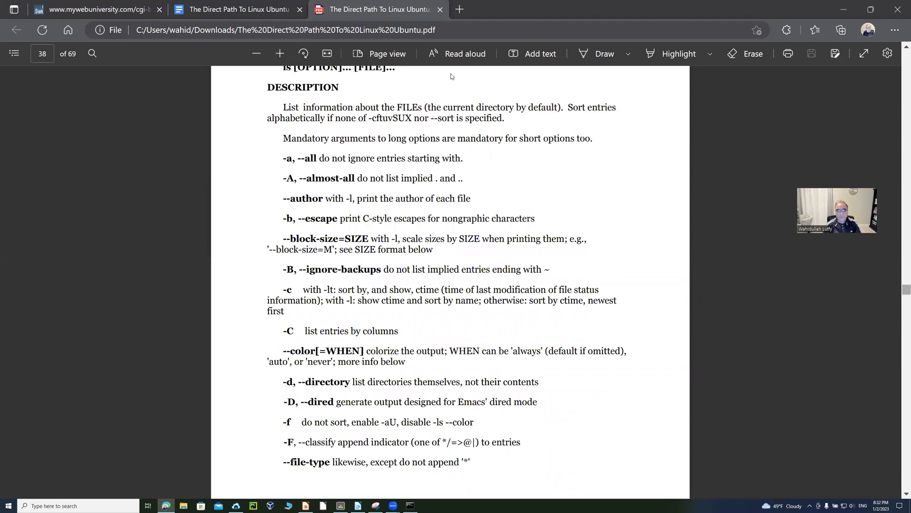
{"action": "key", "text": "ctrl+w"}
{"action": "left_click", "coordinate": [410, 505]}
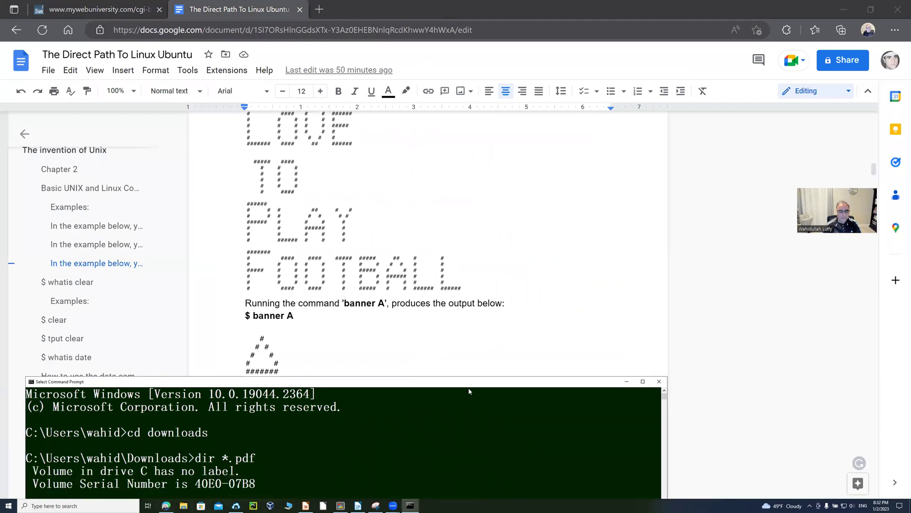
Build a start command in Command Prompt containing the copied PDF filename
{"action": "left_click_drag", "start_coordinate": [478, 404], "coordinate": [490, 67]}
{"action": "type", "text": "start"}
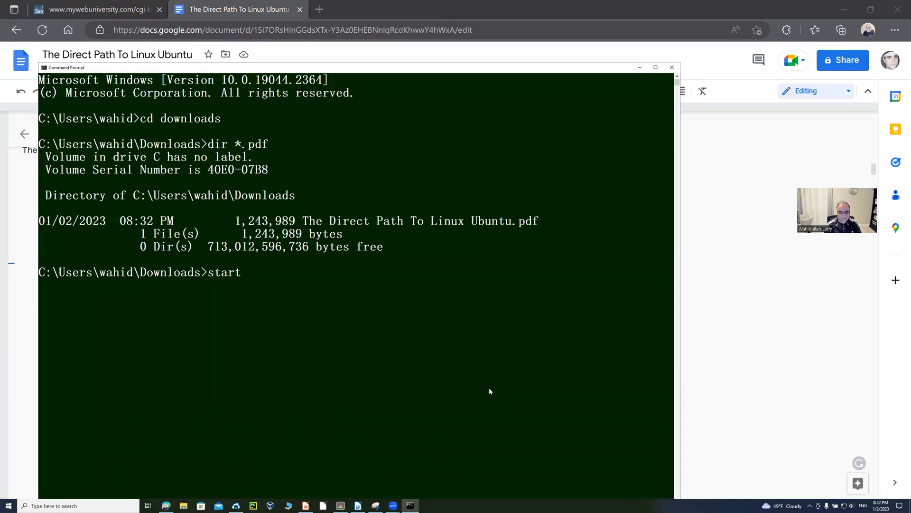
{"action": "type", "text": " \""}
{"action": "left_click_drag", "start_coordinate": [302, 221], "coordinate": [537, 222]}
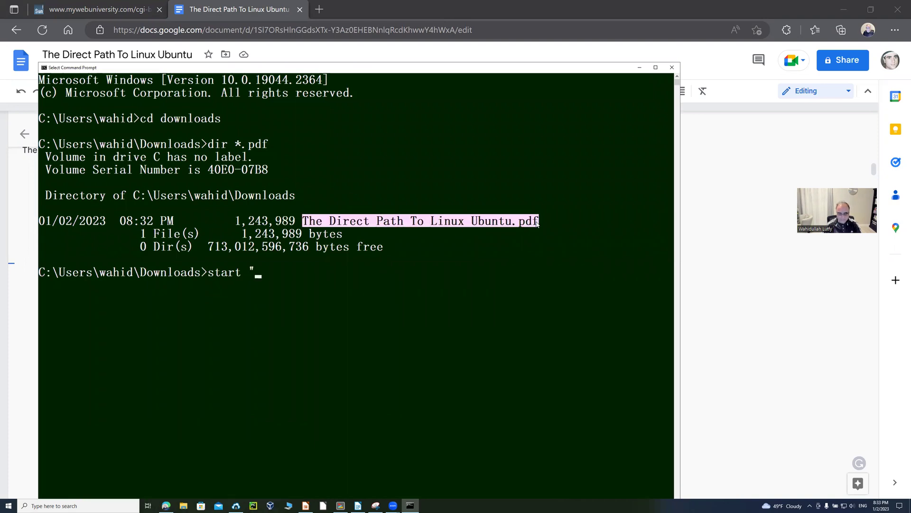
{"action": "right_click", "coordinate": [531, 221]}
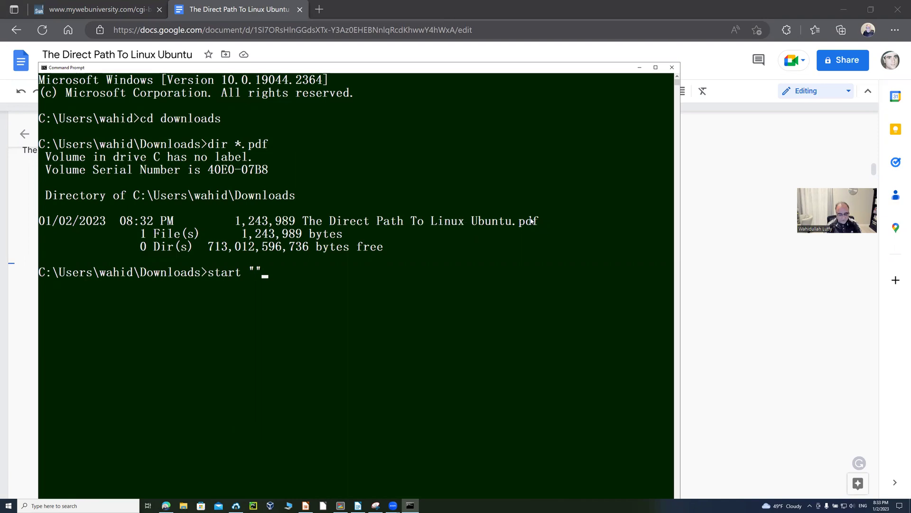
{"action": "right_click", "coordinate": [531, 221]}
{"action": "key", "text": "ctrl+b"}
Close the quote, run start to open the PDF, and close the extra console window
{"action": "key", "text": "BackSpace"}
{"action": "type", "text": "\""}
{"action": "key", "text": "Return"}
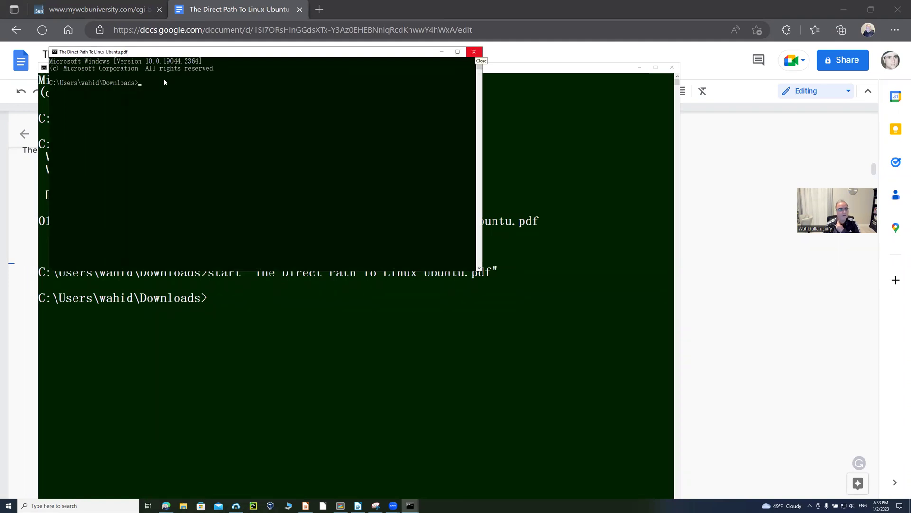
{"action": "left_click", "coordinate": [475, 53]}
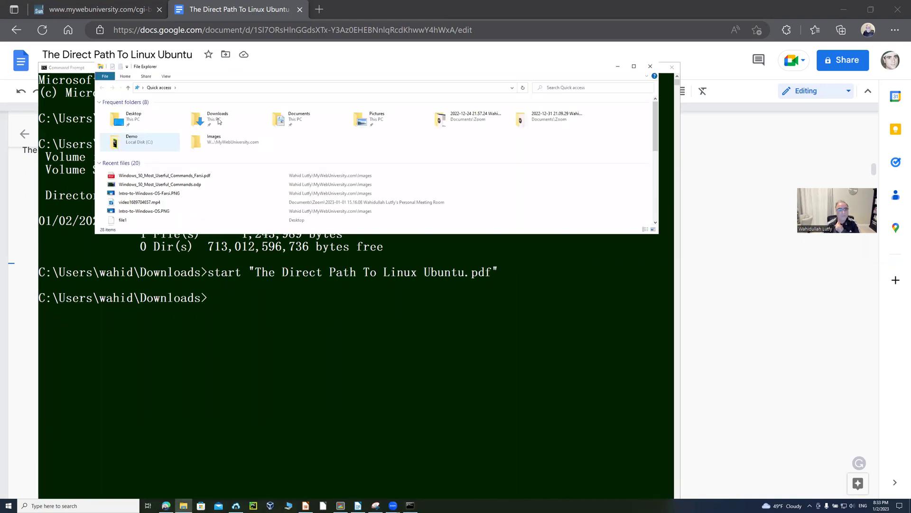
Open Downloads in File Explorer and select The Direct Path To Linux Ubuntu.pdf
{"action": "double_click", "coordinate": [218, 120]}
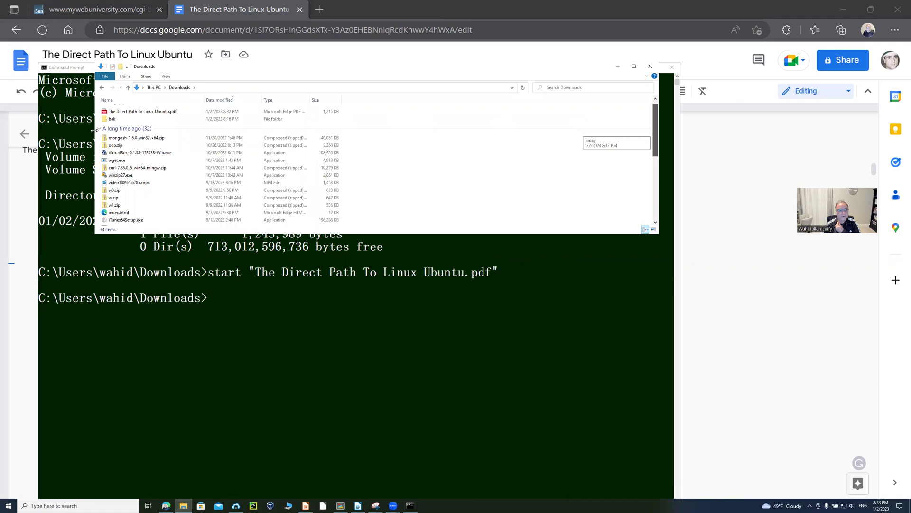
{"action": "left_click", "coordinate": [150, 112]}
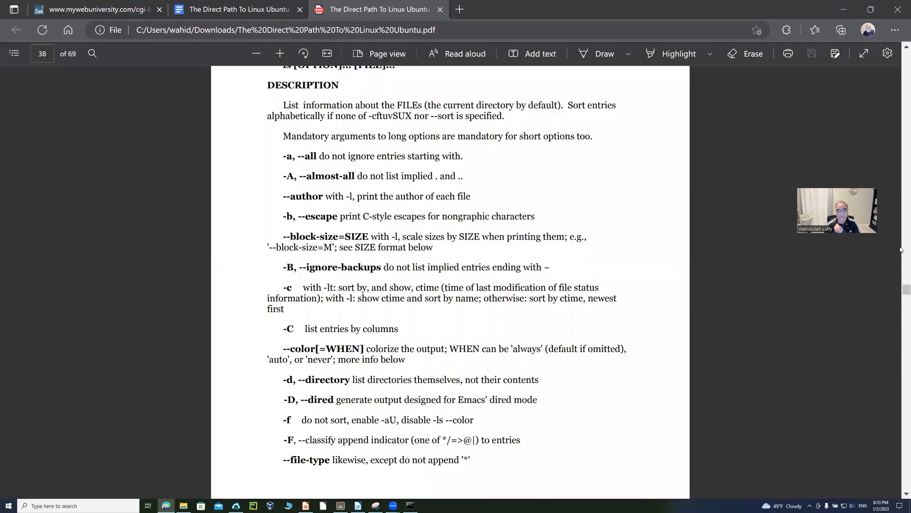
Page back to earlier pages of the 69-page PDF, then return to the Google Docs tab
{"action": "scroll", "coordinate": [901, 249], "scroll_direction": "up", "scroll_amount": 3}
{"action": "left_click", "coordinate": [901, 243]}
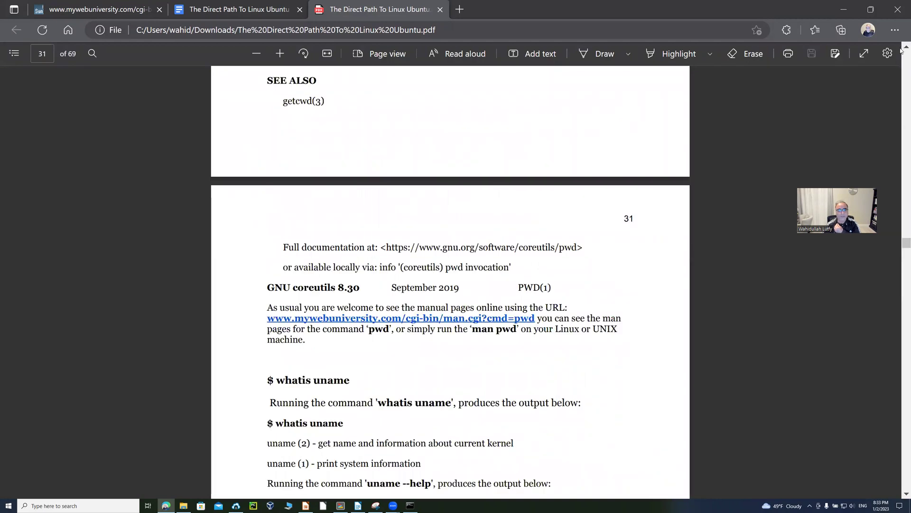
{"action": "scroll", "coordinate": [900, 51], "scroll_direction": "up", "scroll_amount": 1}
{"action": "scroll", "coordinate": [901, 50], "scroll_direction": "up", "scroll_amount": 14}
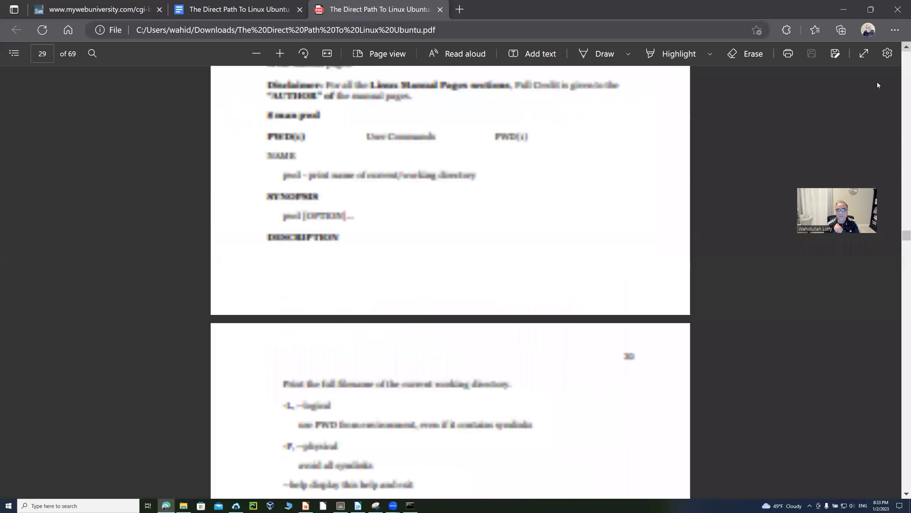
{"action": "left_click", "coordinate": [225, 10]}
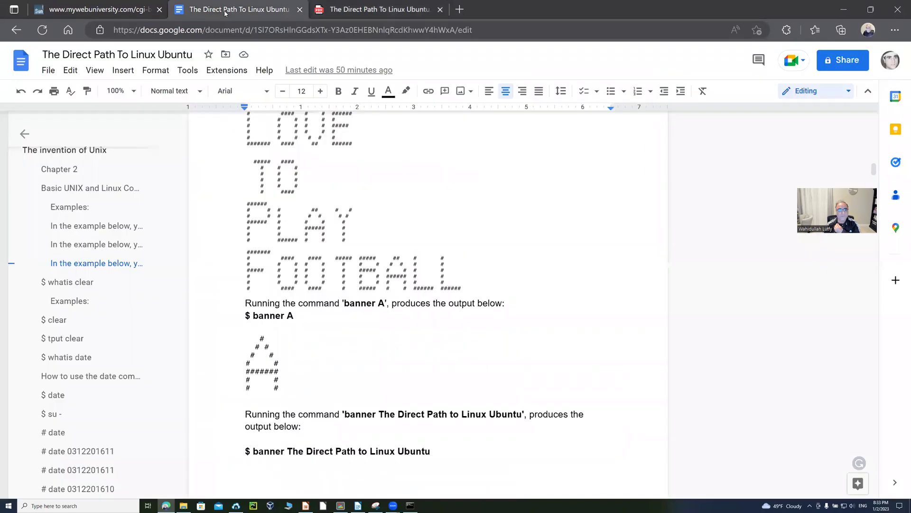
Leave the Linux Ubuntu document for docs.google.com and reach Google Drive through the main menu
{"action": "left_click", "coordinate": [20, 71]}
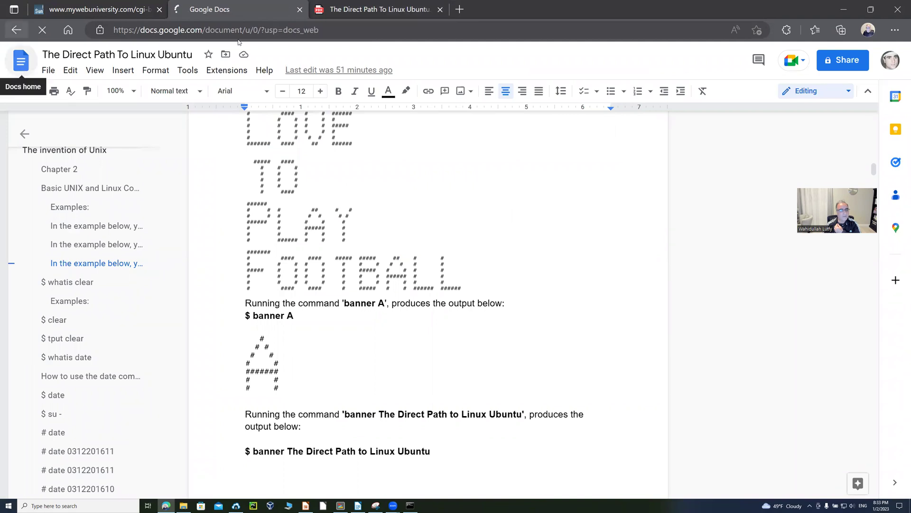
{"action": "key", "text": "alt+Left"}
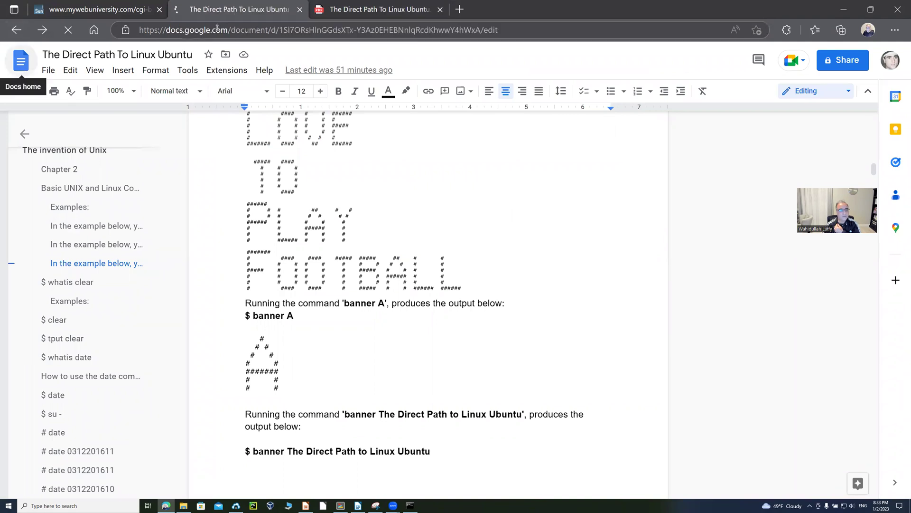
{"action": "key", "text": "ctrl+l"}
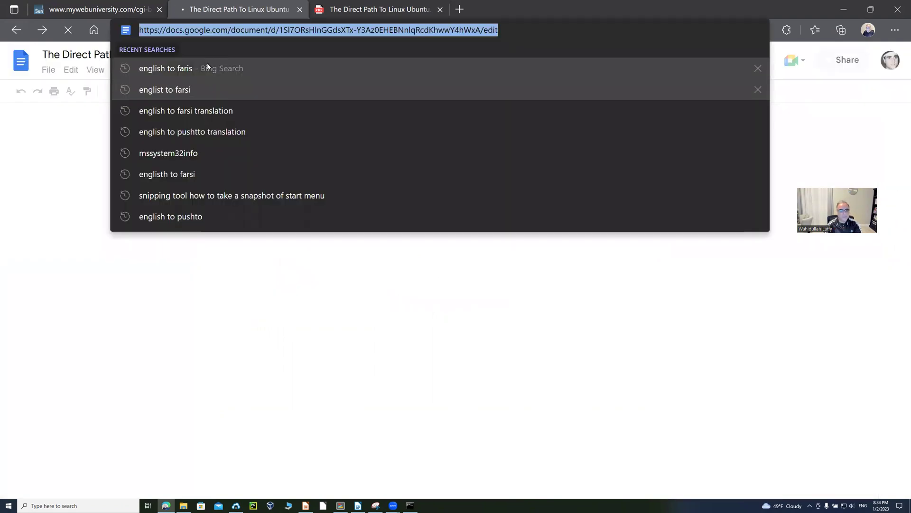
{"action": "type", "text": "docs."}
{"action": "key", "text": "Return"}
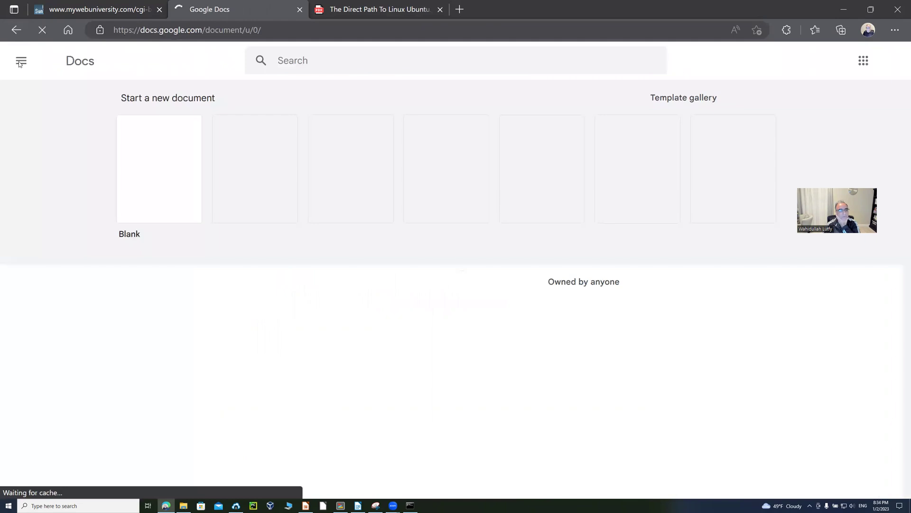
{"action": "left_click", "coordinate": [20, 63]}
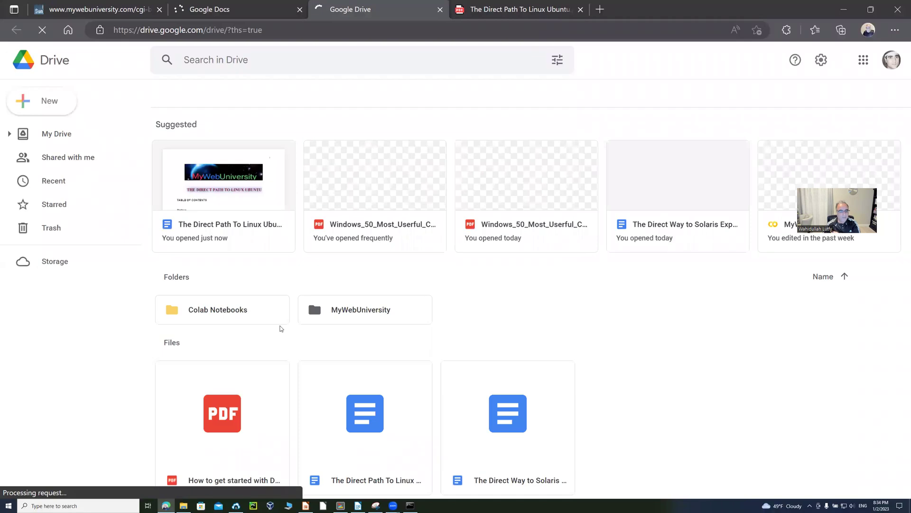
Navigate to My Drive > MyWebUniversity > Linux
{"action": "left_click", "coordinate": [61, 193]}
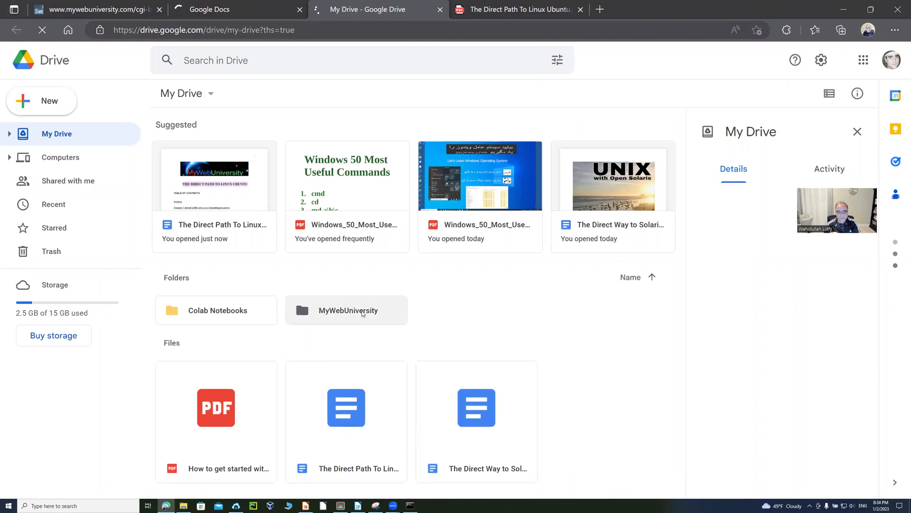
{"action": "left_click", "coordinate": [313, 309]}
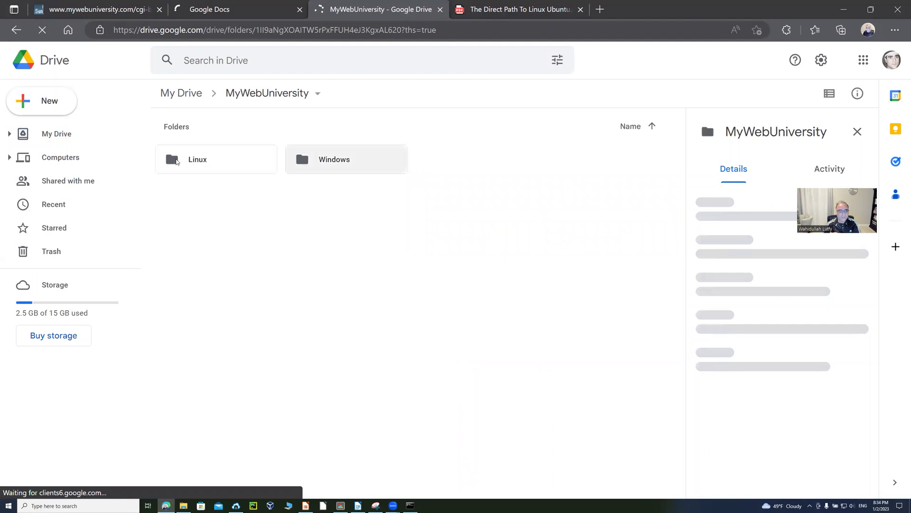
{"action": "double_click", "coordinate": [180, 163]}
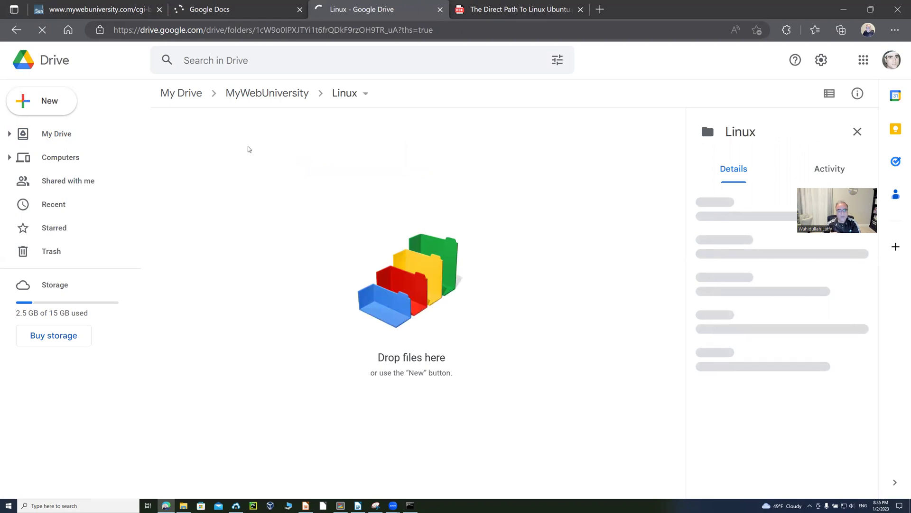
Add a new folder named PDF inside the Linux folder
{"action": "right_click", "coordinate": [290, 176]}
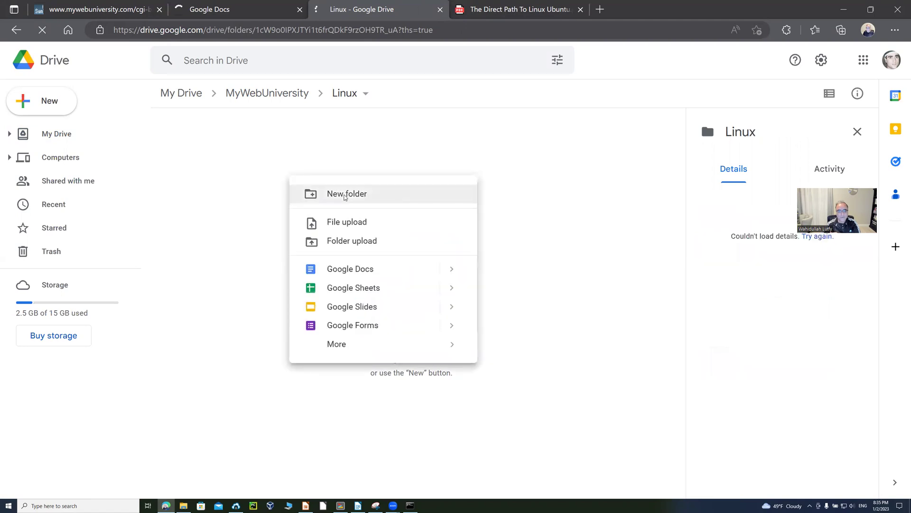
{"action": "left_click", "coordinate": [345, 195]}
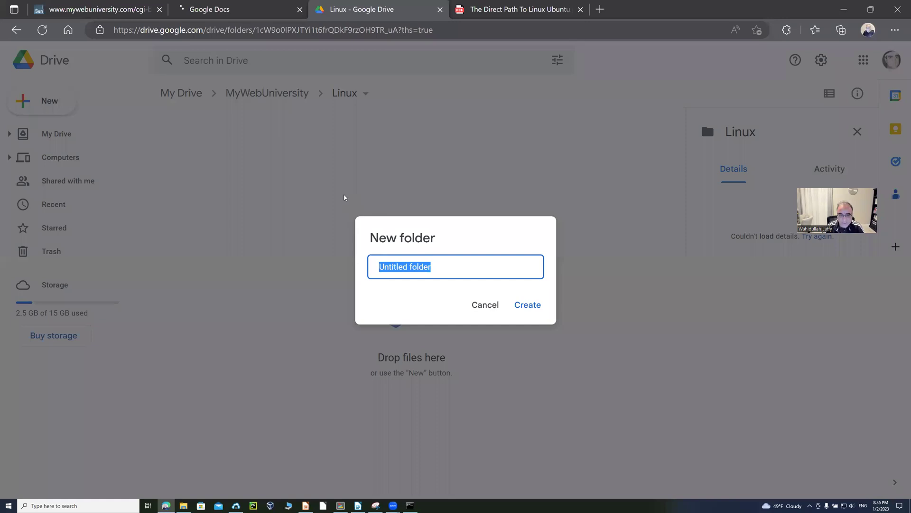
{"action": "type", "text": "8"}
{"action": "key", "text": "Return"}
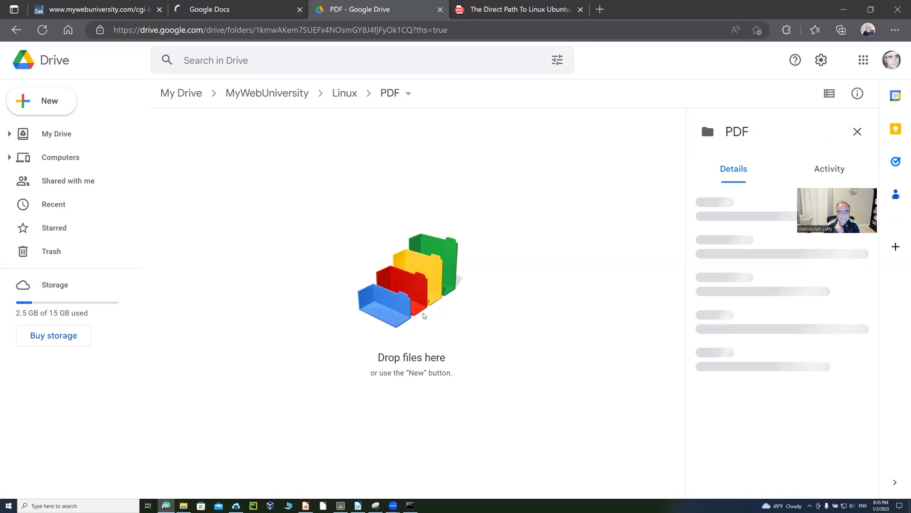
Upload The Direct Path To Linux Ubuntu.pdf from the Downloads folder
{"action": "right_click", "coordinate": [407, 289]}
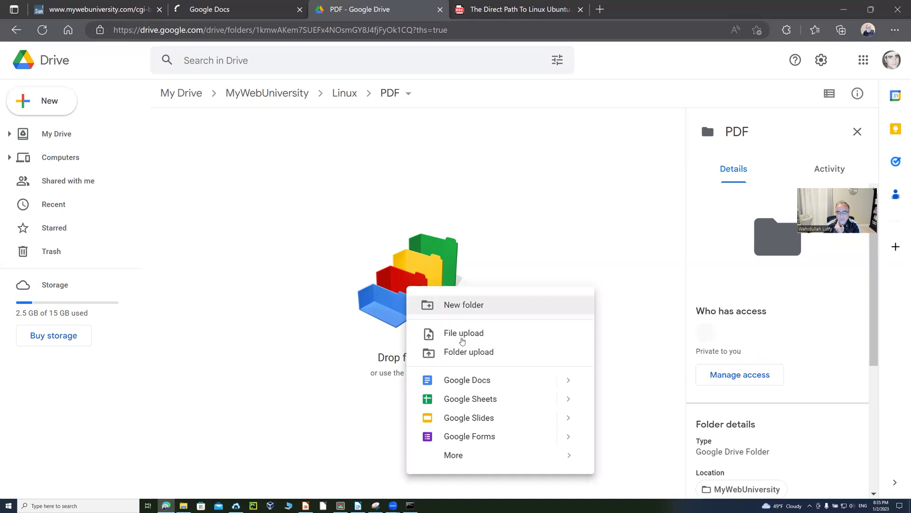
{"action": "left_click", "coordinate": [461, 334]}
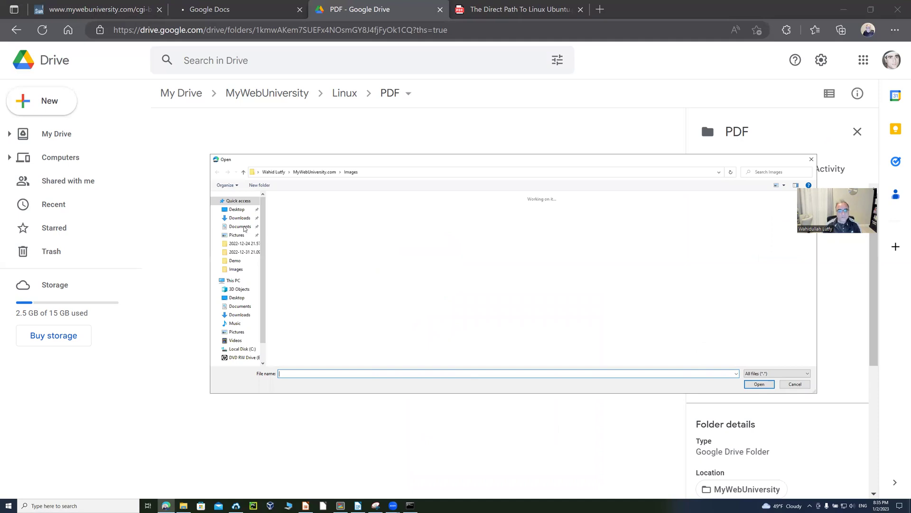
{"action": "left_click", "coordinate": [239, 218]}
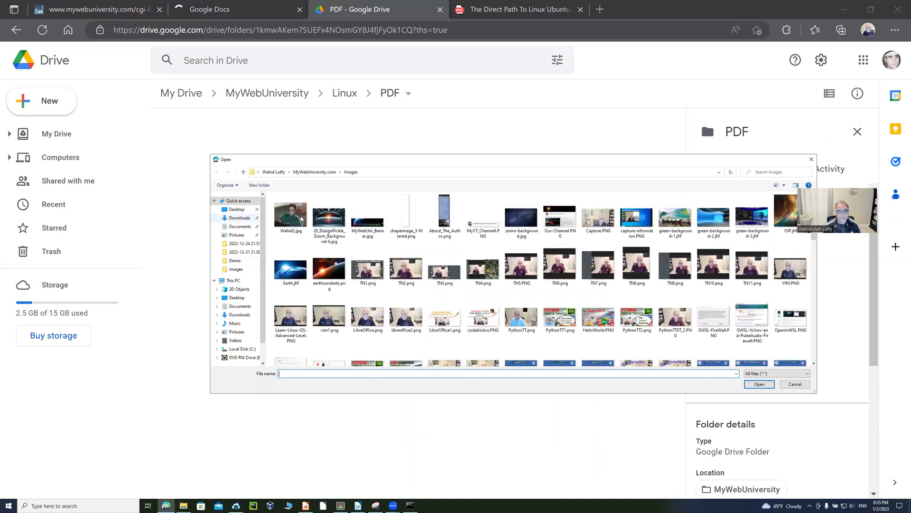
{"action": "left_click", "coordinate": [314, 215]}
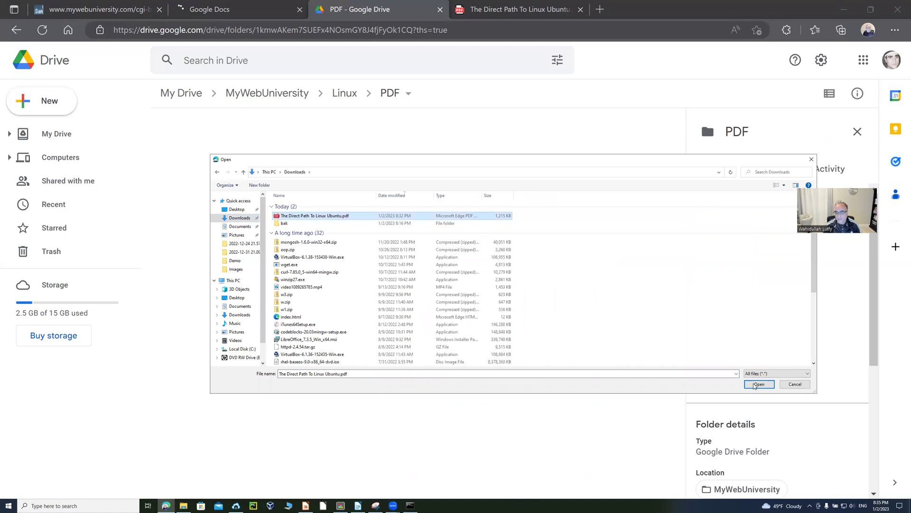
{"action": "left_click", "coordinate": [756, 385]}
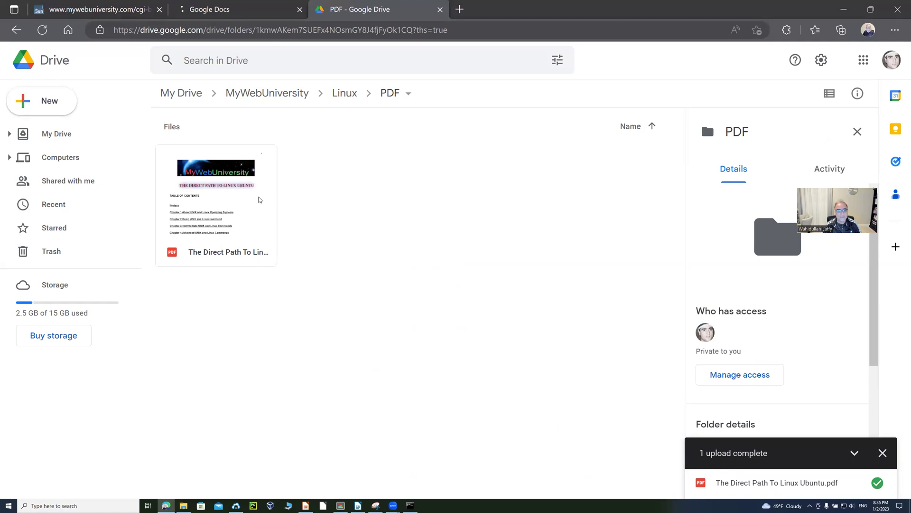
{"action": "key", "text": "Return"}
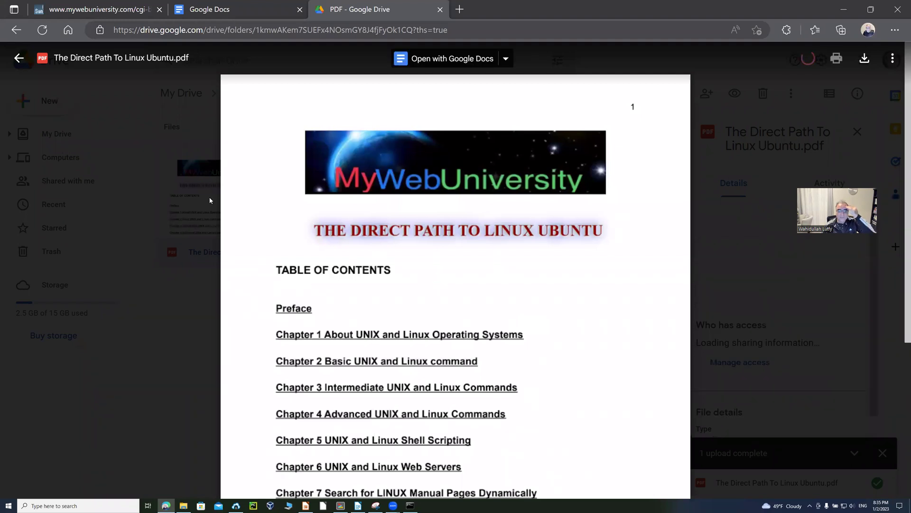
{"action": "left_click", "coordinate": [15, 30]}
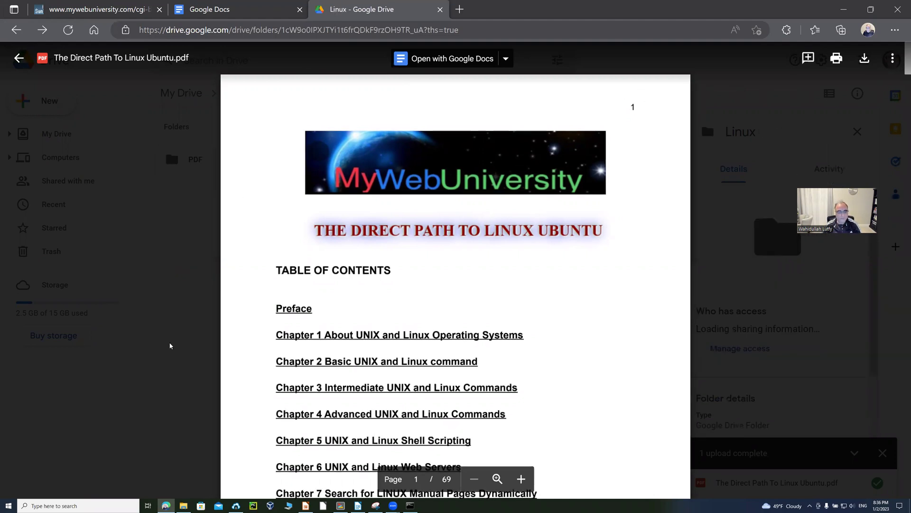
{"action": "left_click", "coordinate": [196, 166]}
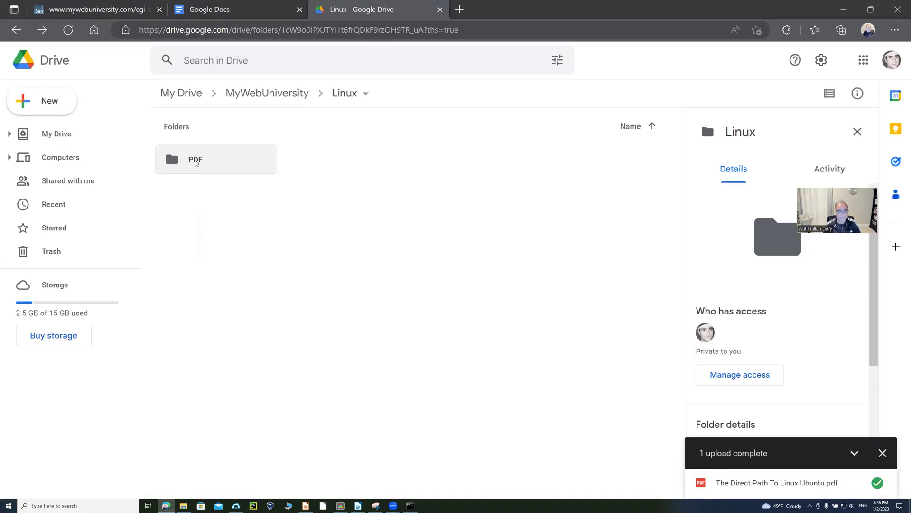
{"action": "double_click", "coordinate": [196, 163]}
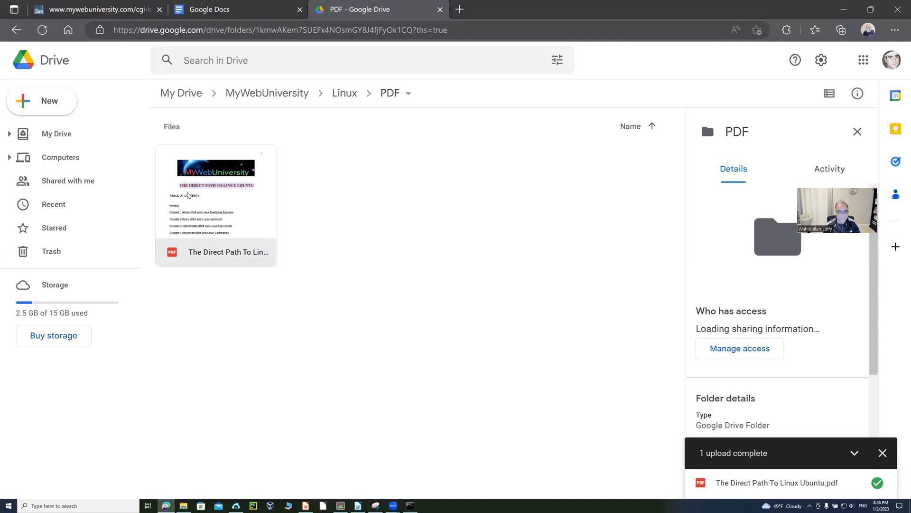
Copy the share link of The Direct Path To Linux Ubuntu.pdf
{"action": "right_click", "coordinate": [188, 195]}
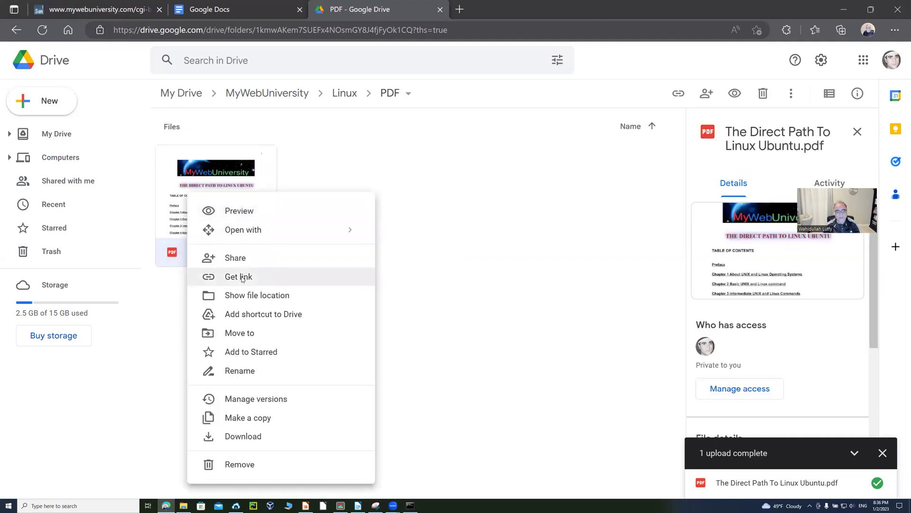
{"action": "left_click", "coordinate": [239, 276]}
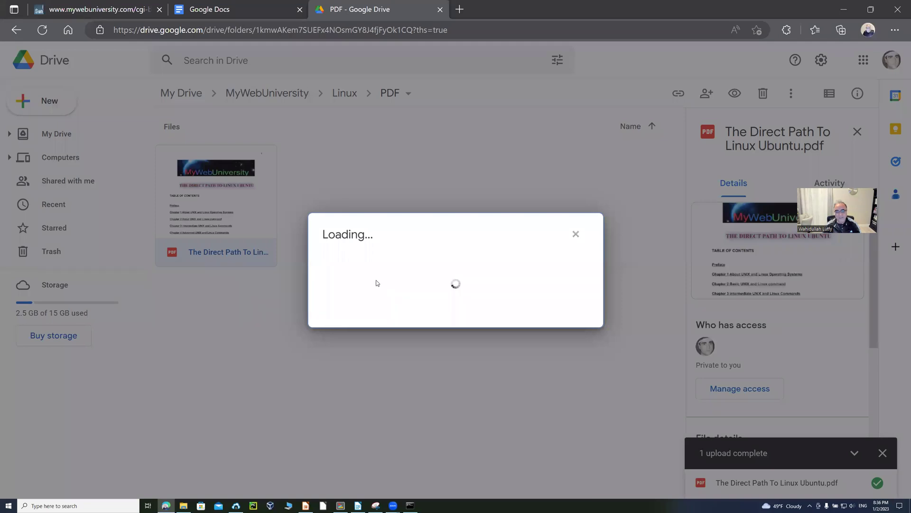
{"action": "left_click", "coordinate": [353, 377]}
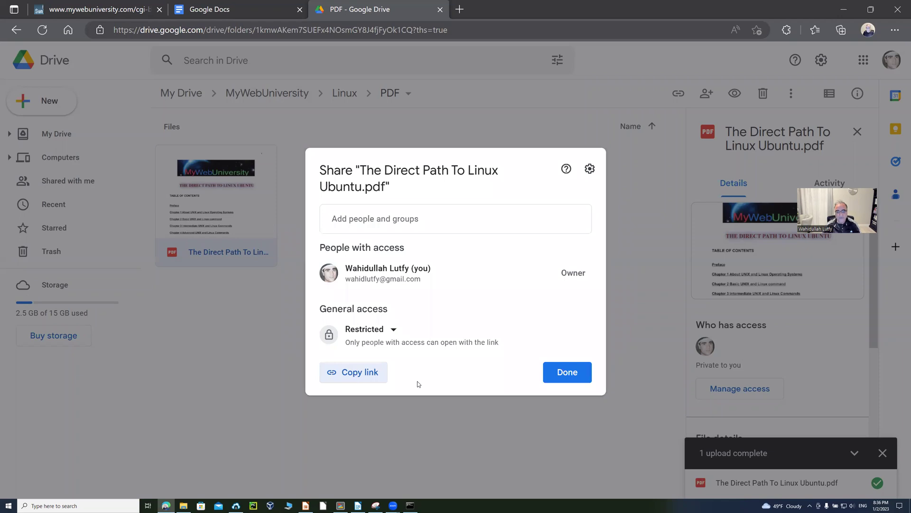
Paste the copied share link into a new browser tab and load it
{"action": "left_click", "coordinate": [459, 9]}
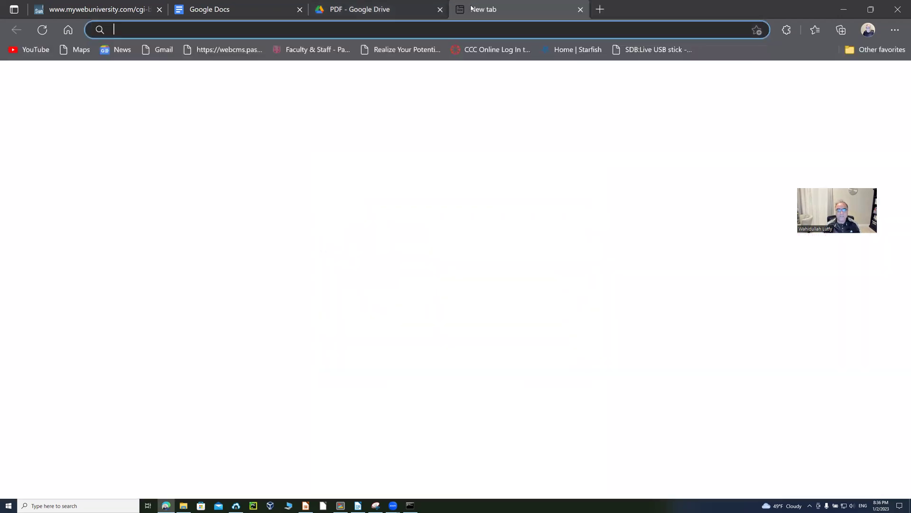
{"action": "key", "text": "ctrl+v"}
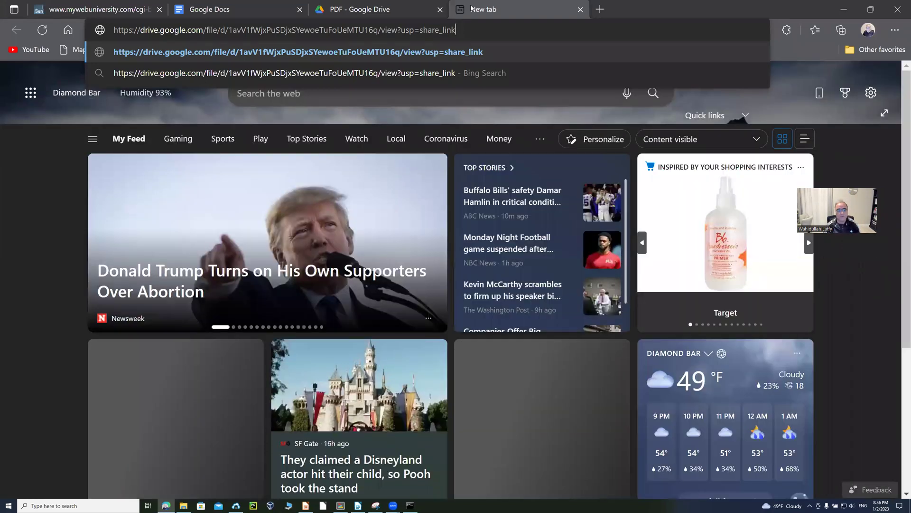
{"action": "key", "text": "Return"}
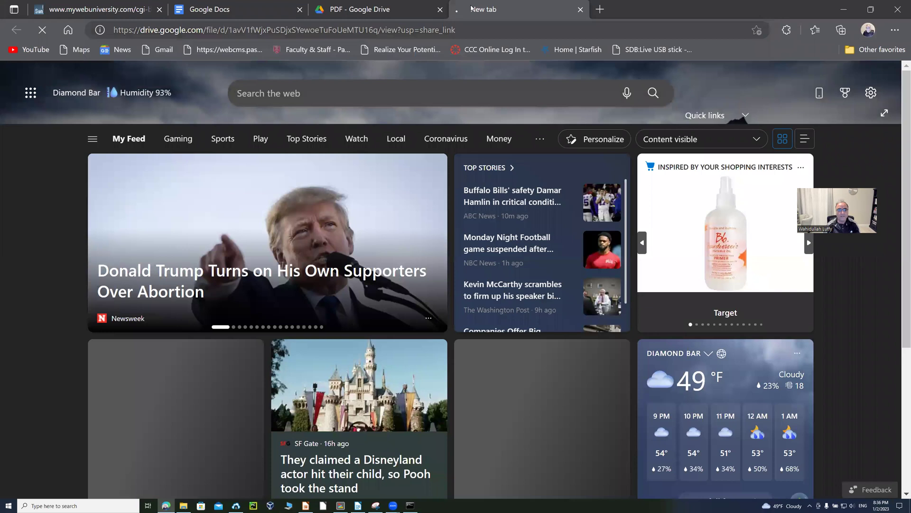